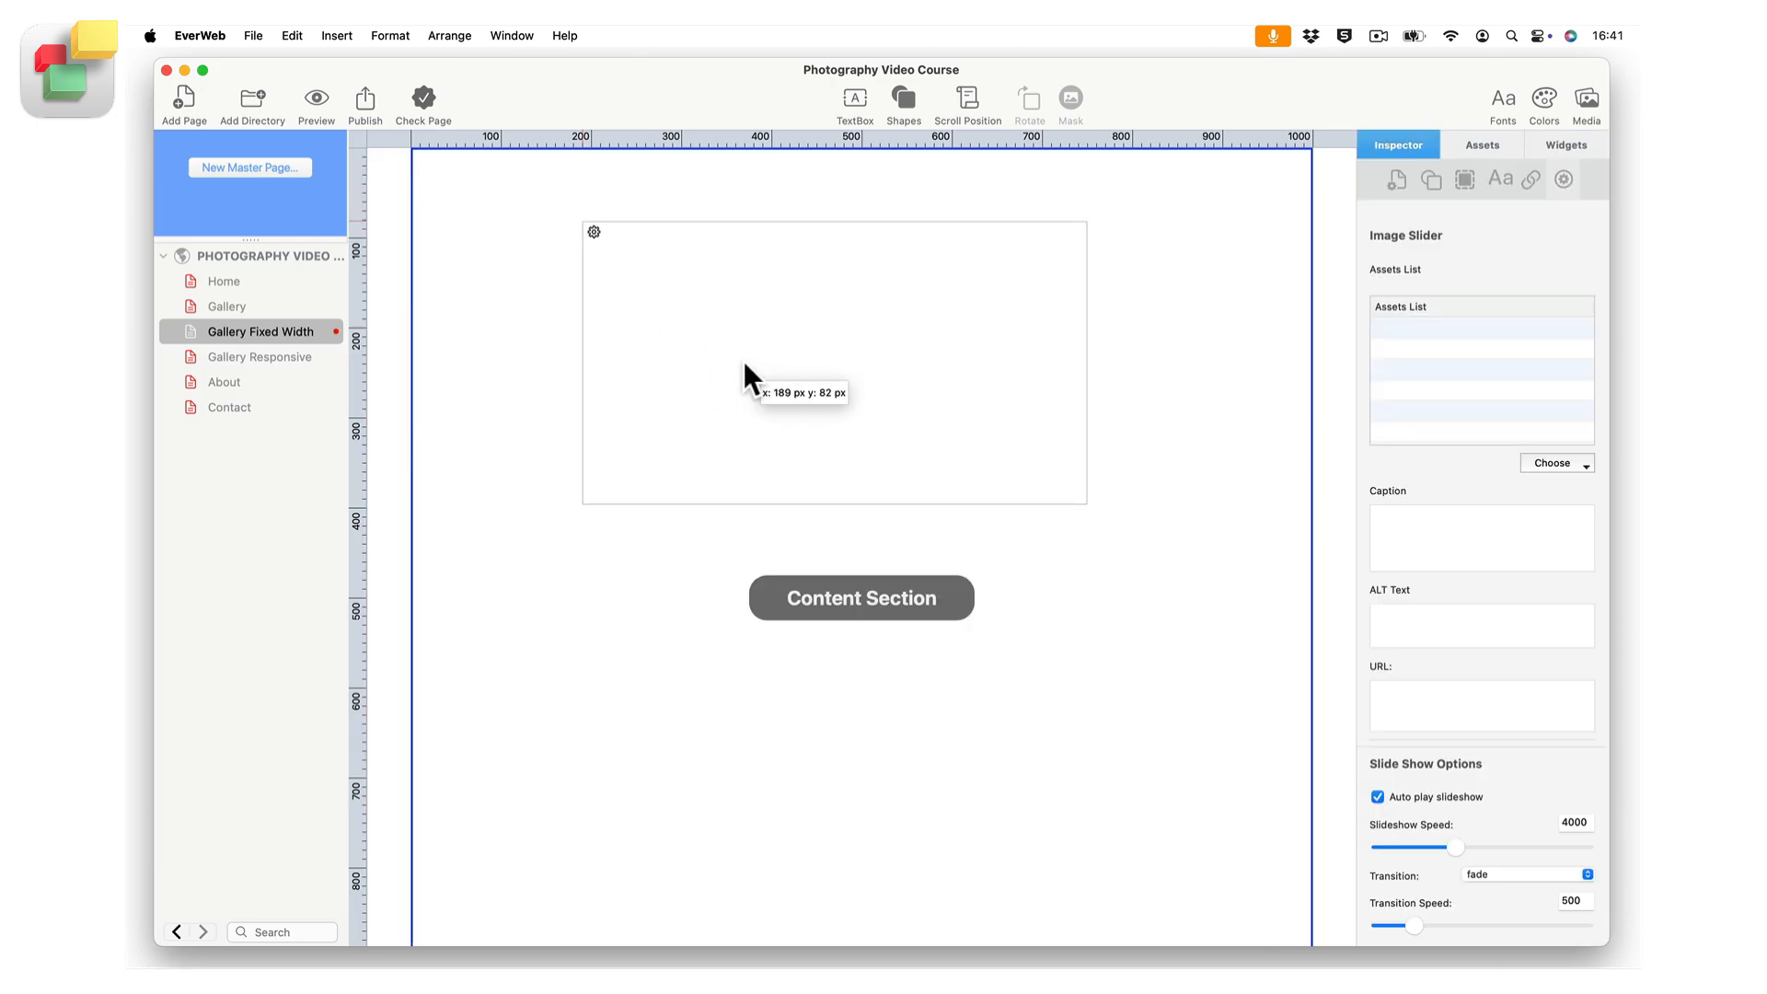
Open the Gallery Responsive page and place an Image Slider widget on it.
click(309, 359)
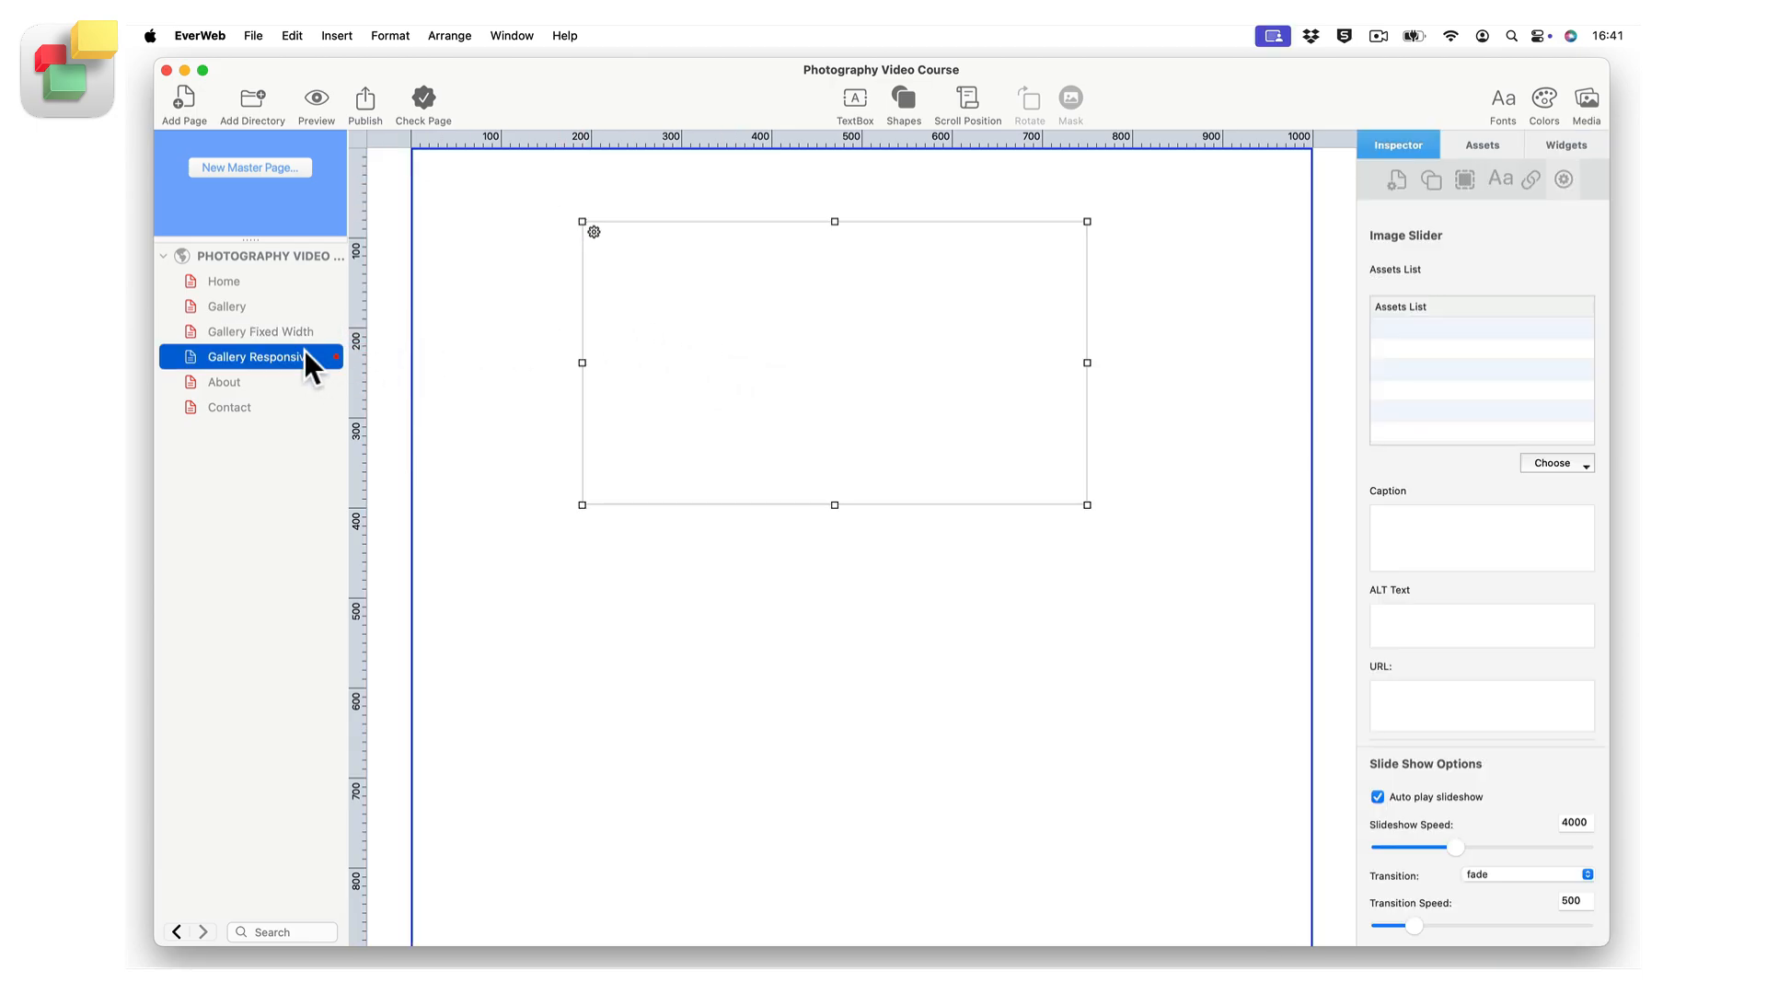
click(1562, 149)
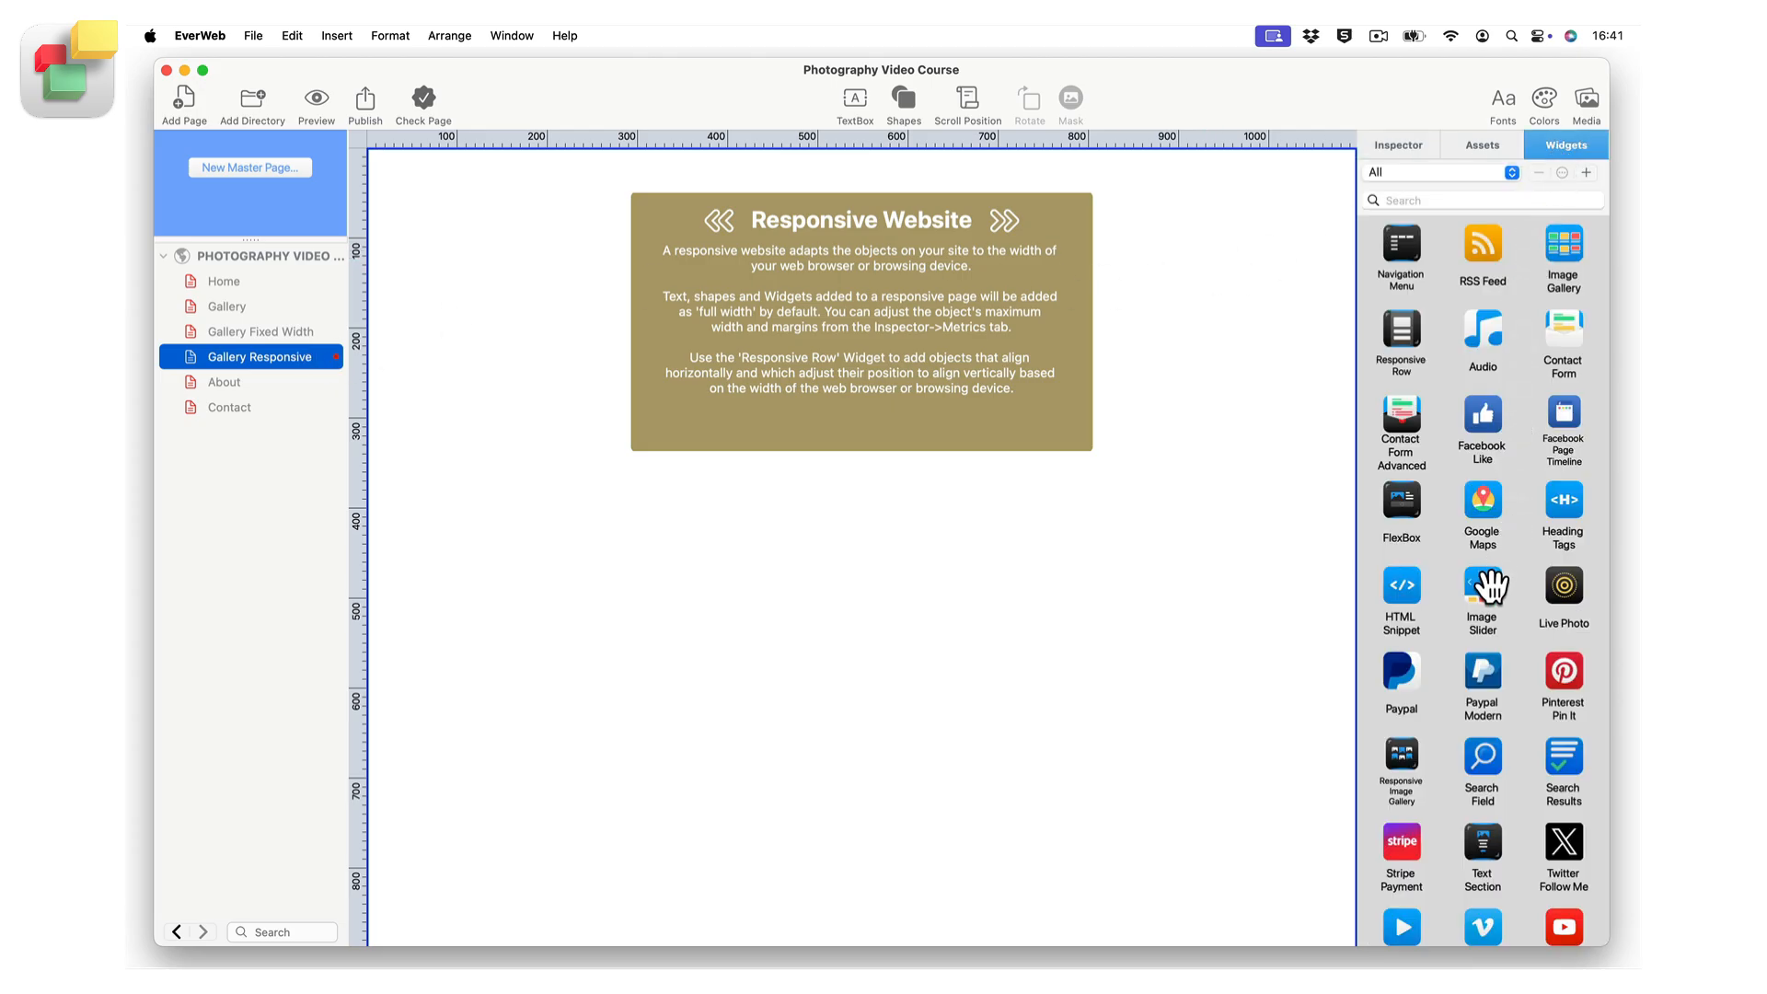
drag(1484, 585, 922, 406)
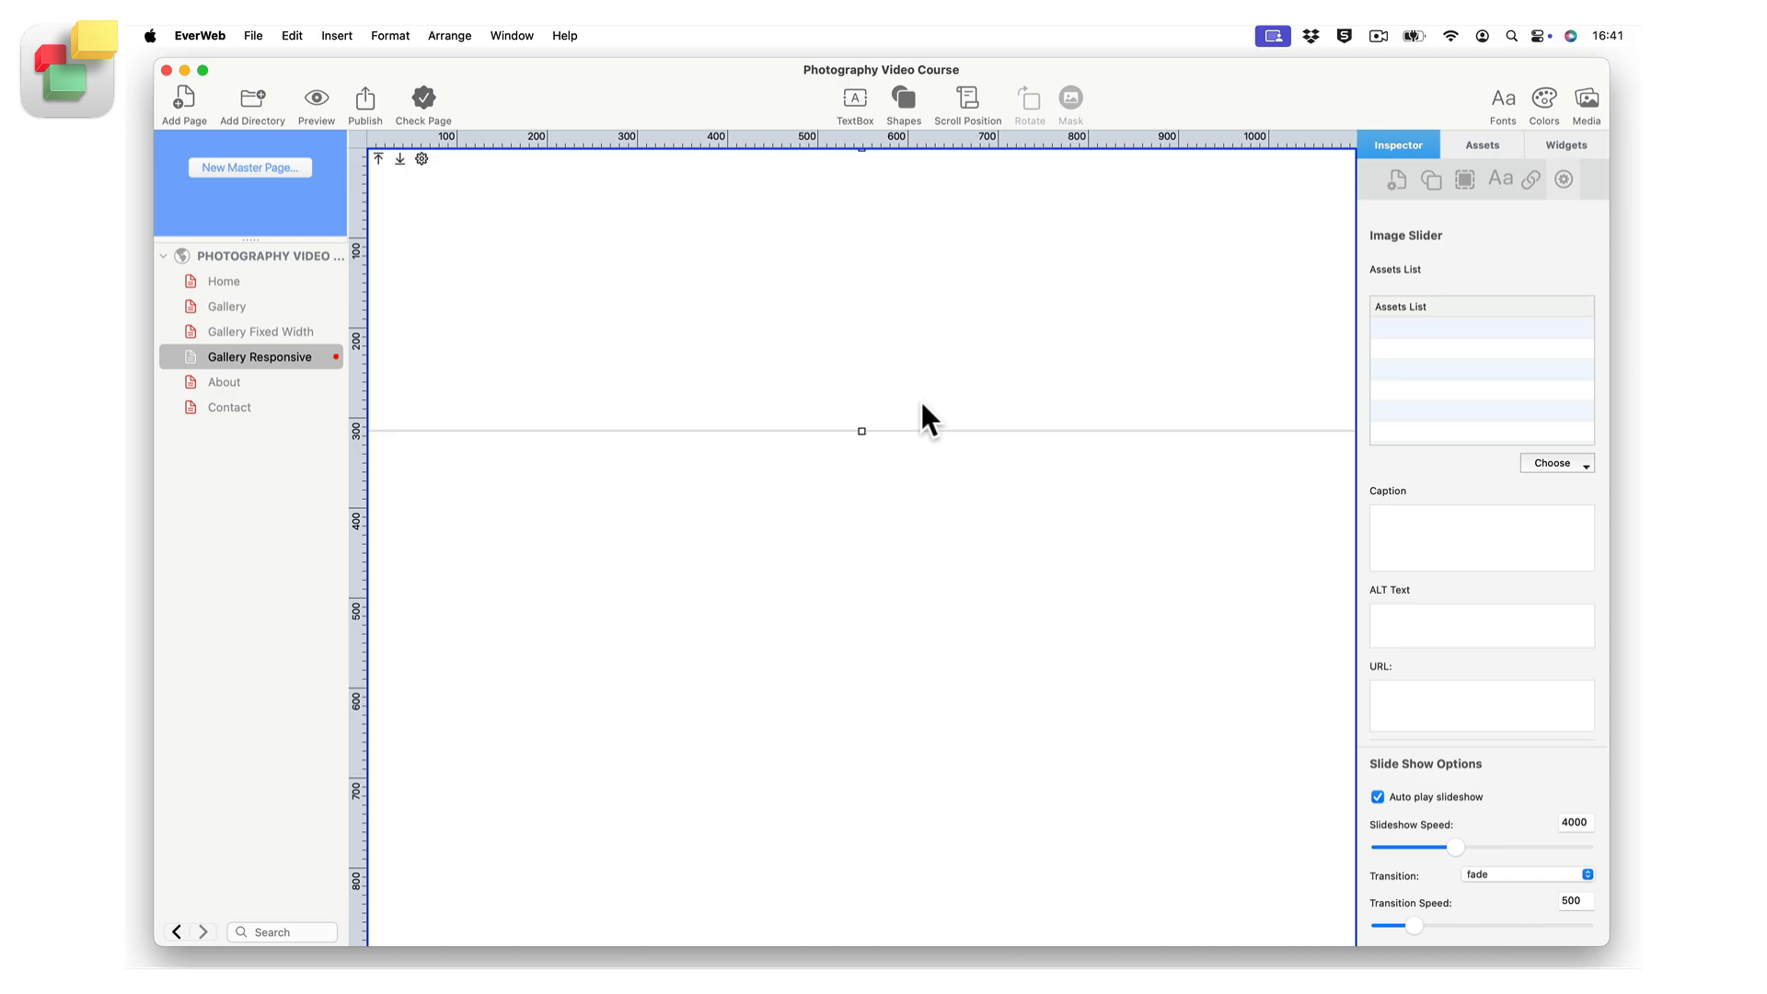
Set the image slider's left and right margins to 50 and its maximum width to 800.
click(1469, 179)
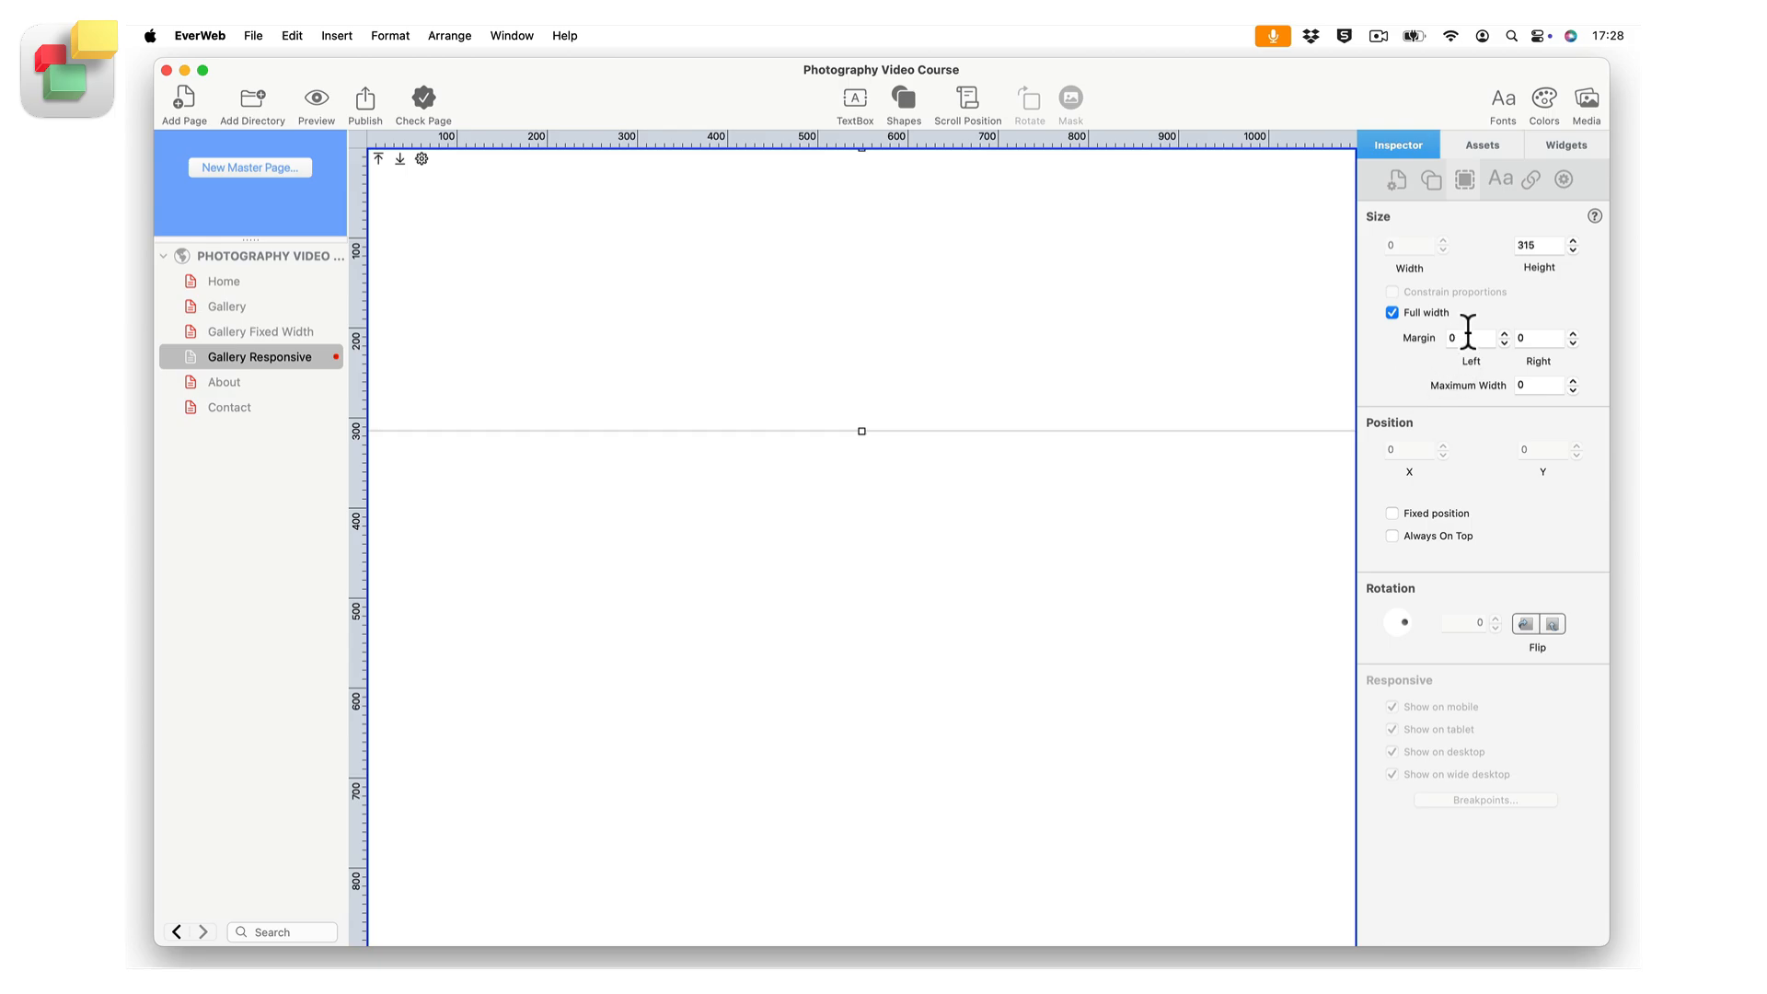
click(1467, 337)
key(BackSpace)
text(50)
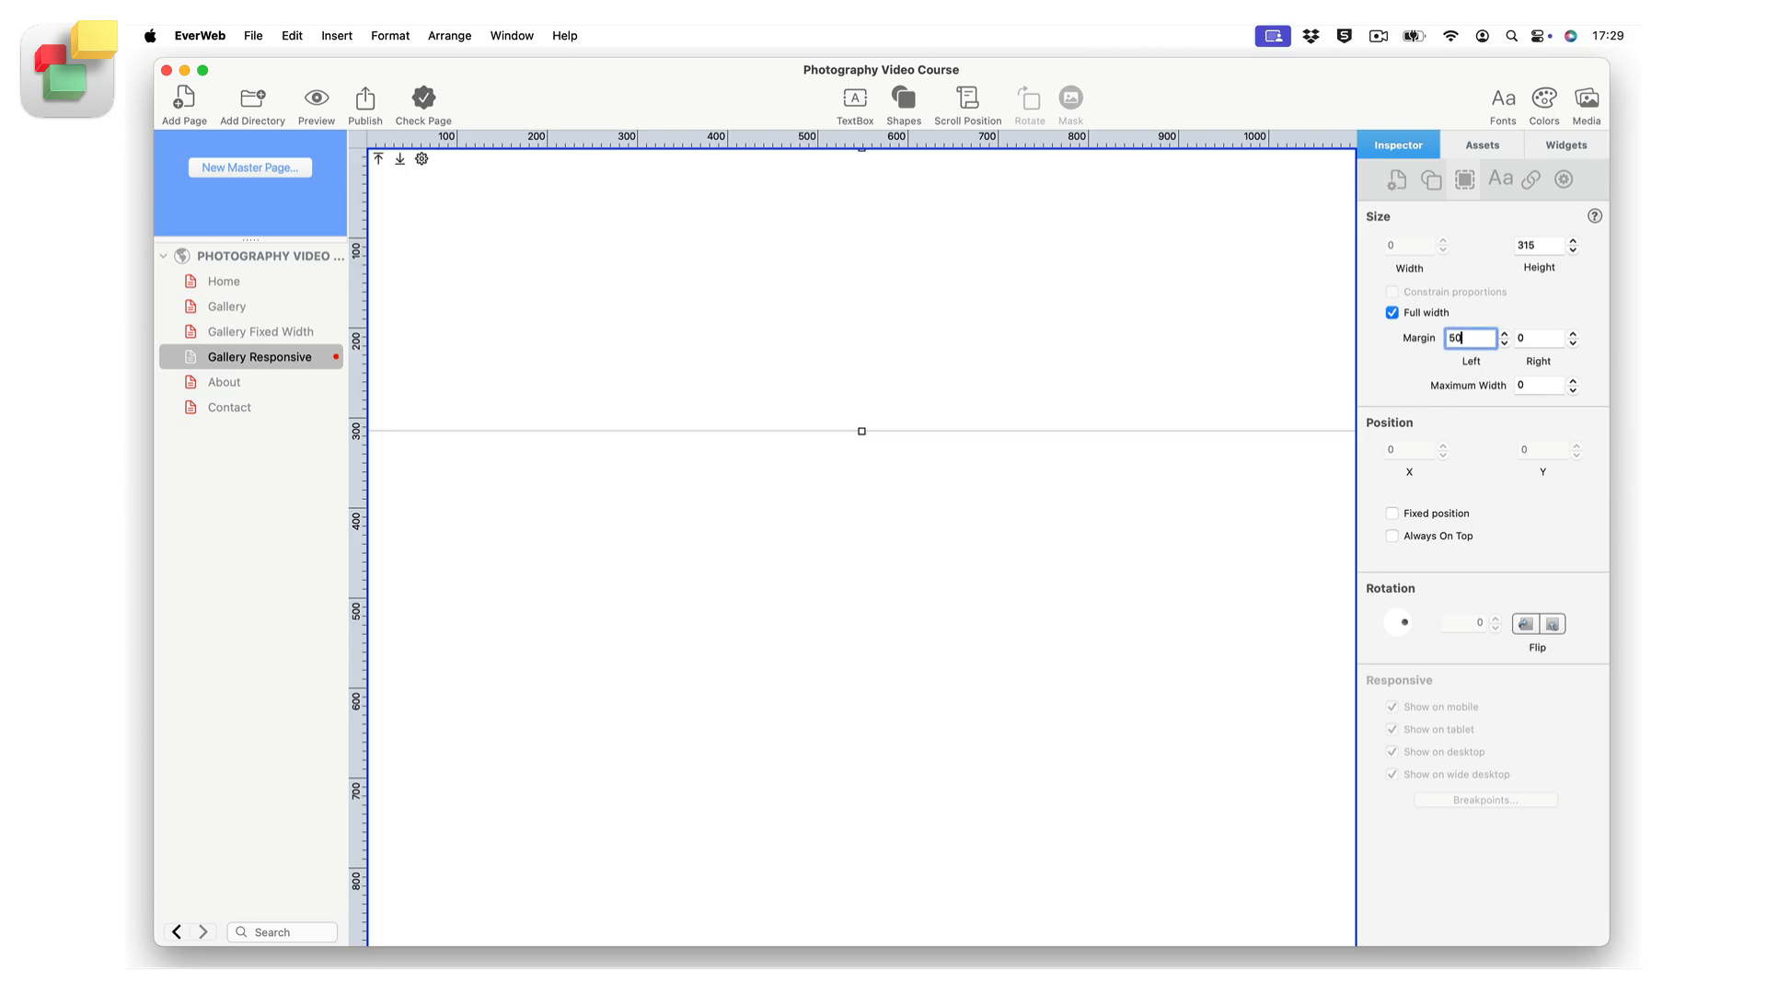
key(Tab)
text(50)
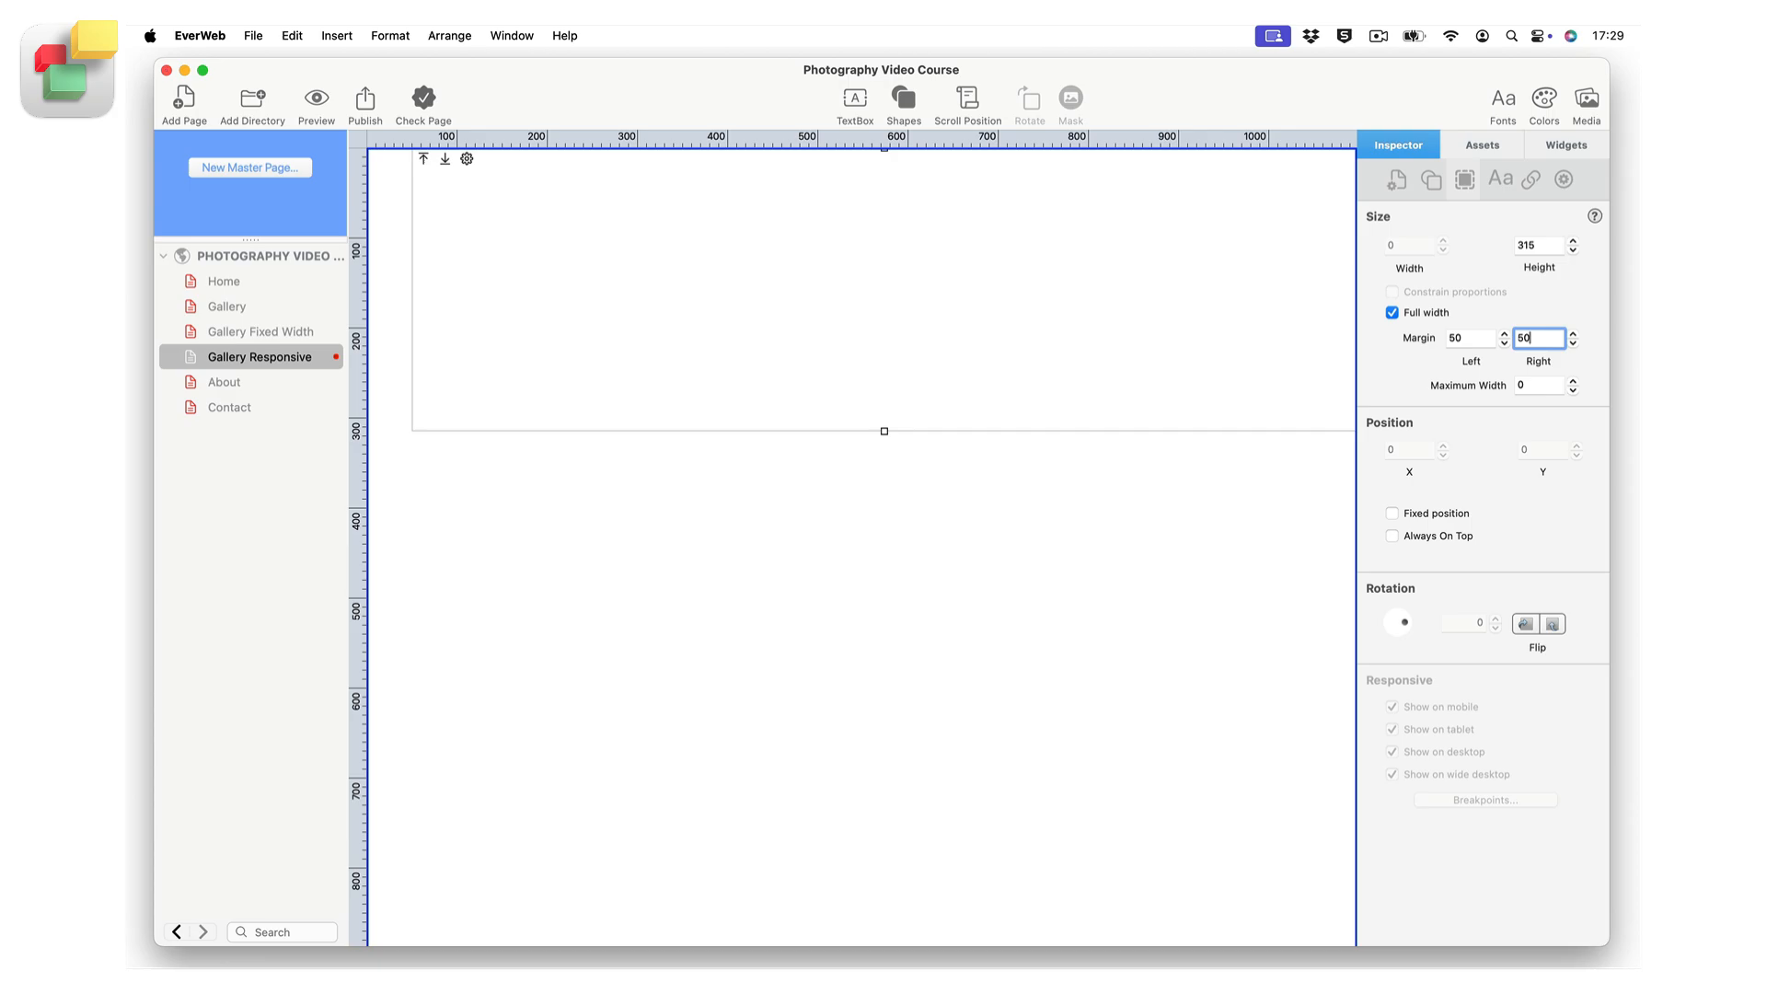
click(1531, 384)
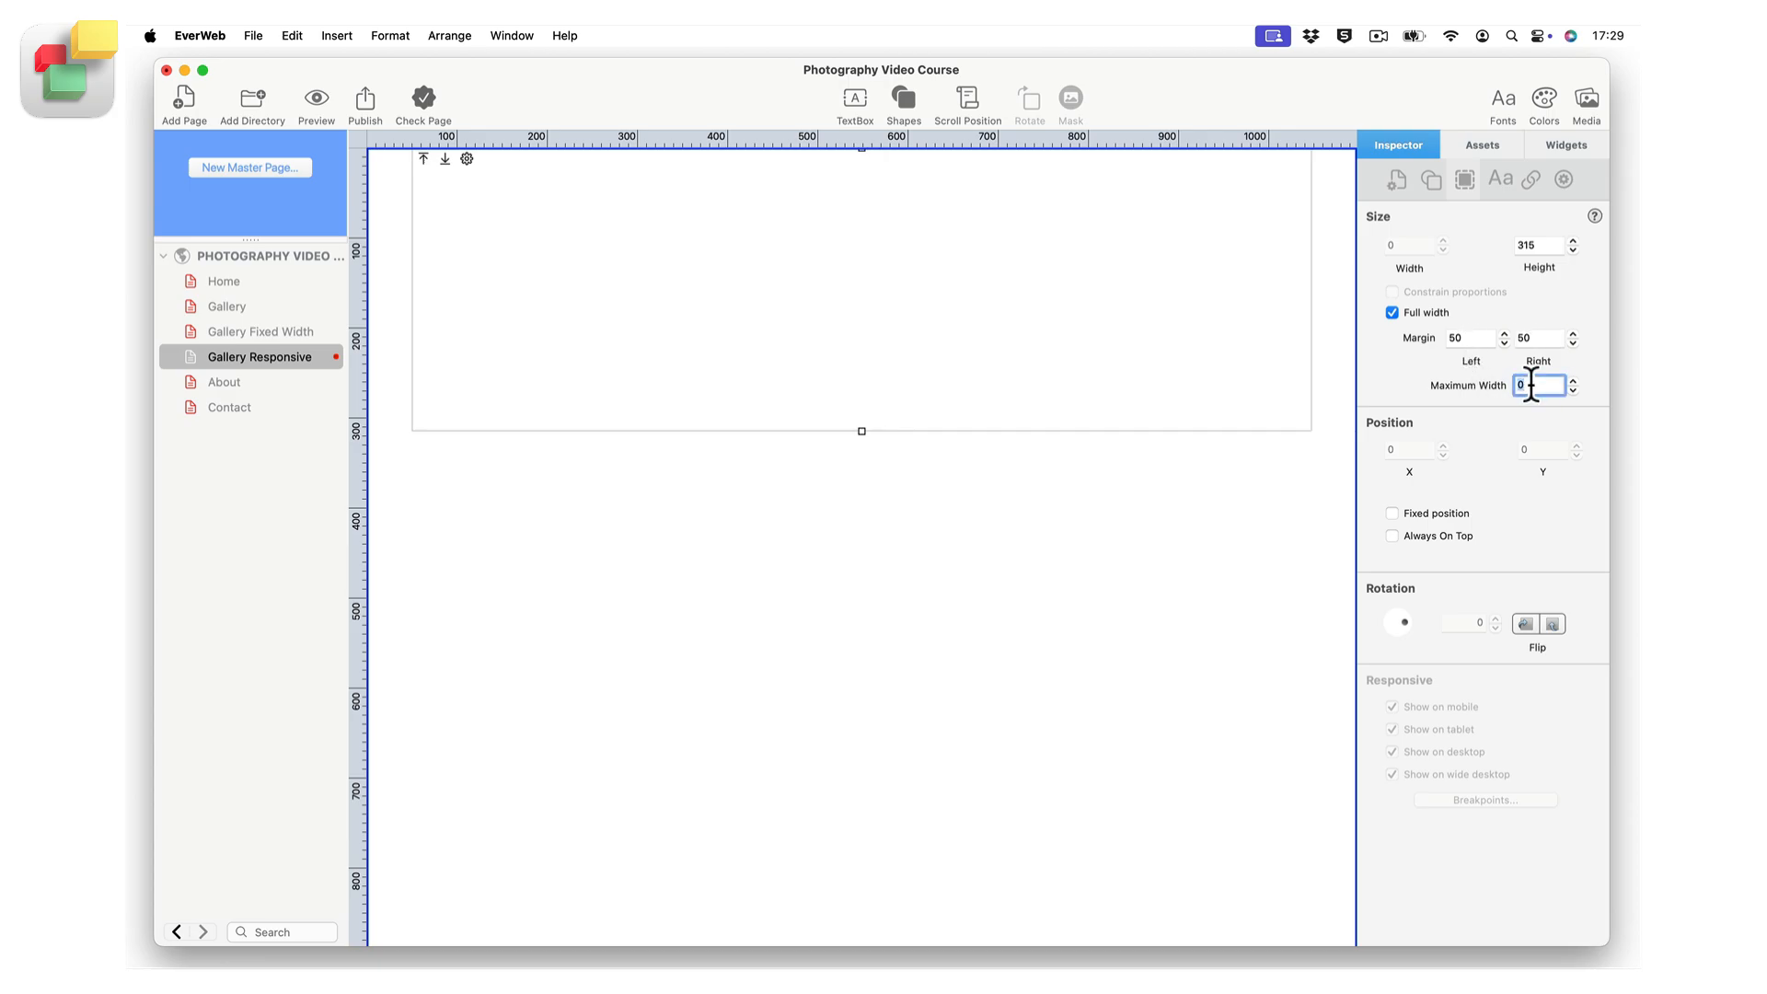
text(800)
key(Return)
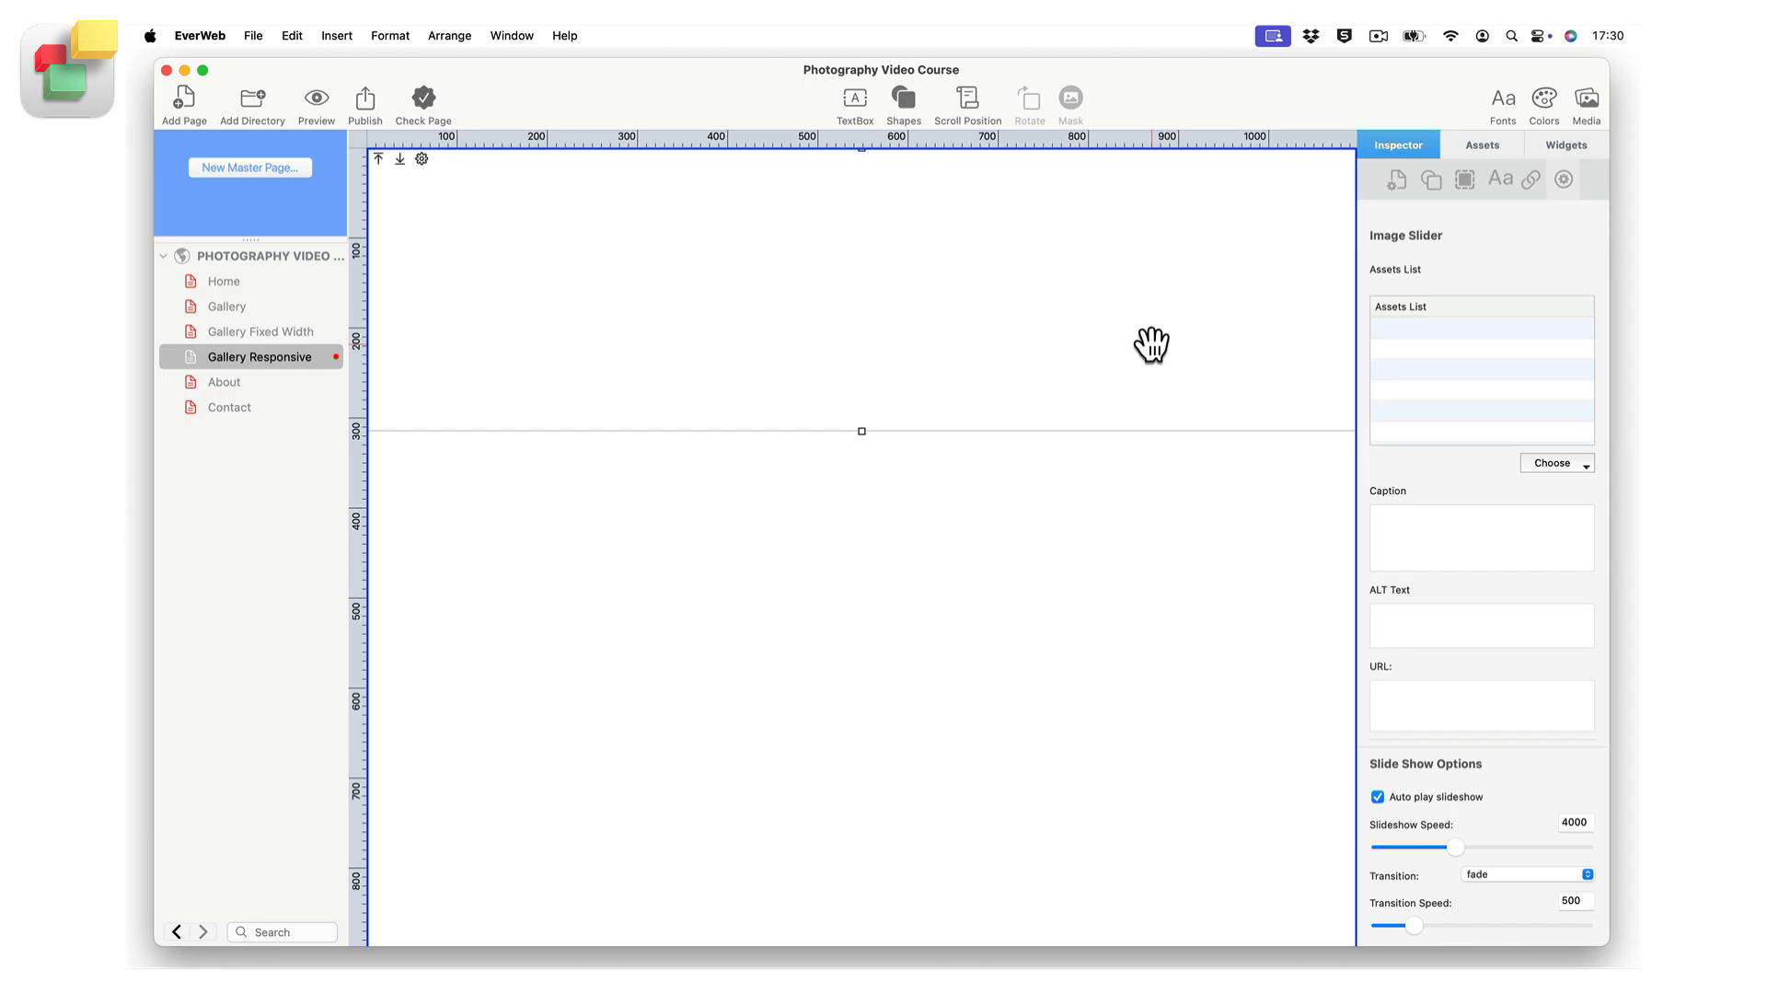
Add photographer-1.jpg to the image slider and increase the slider's height to about 600 px.
click(1579, 464)
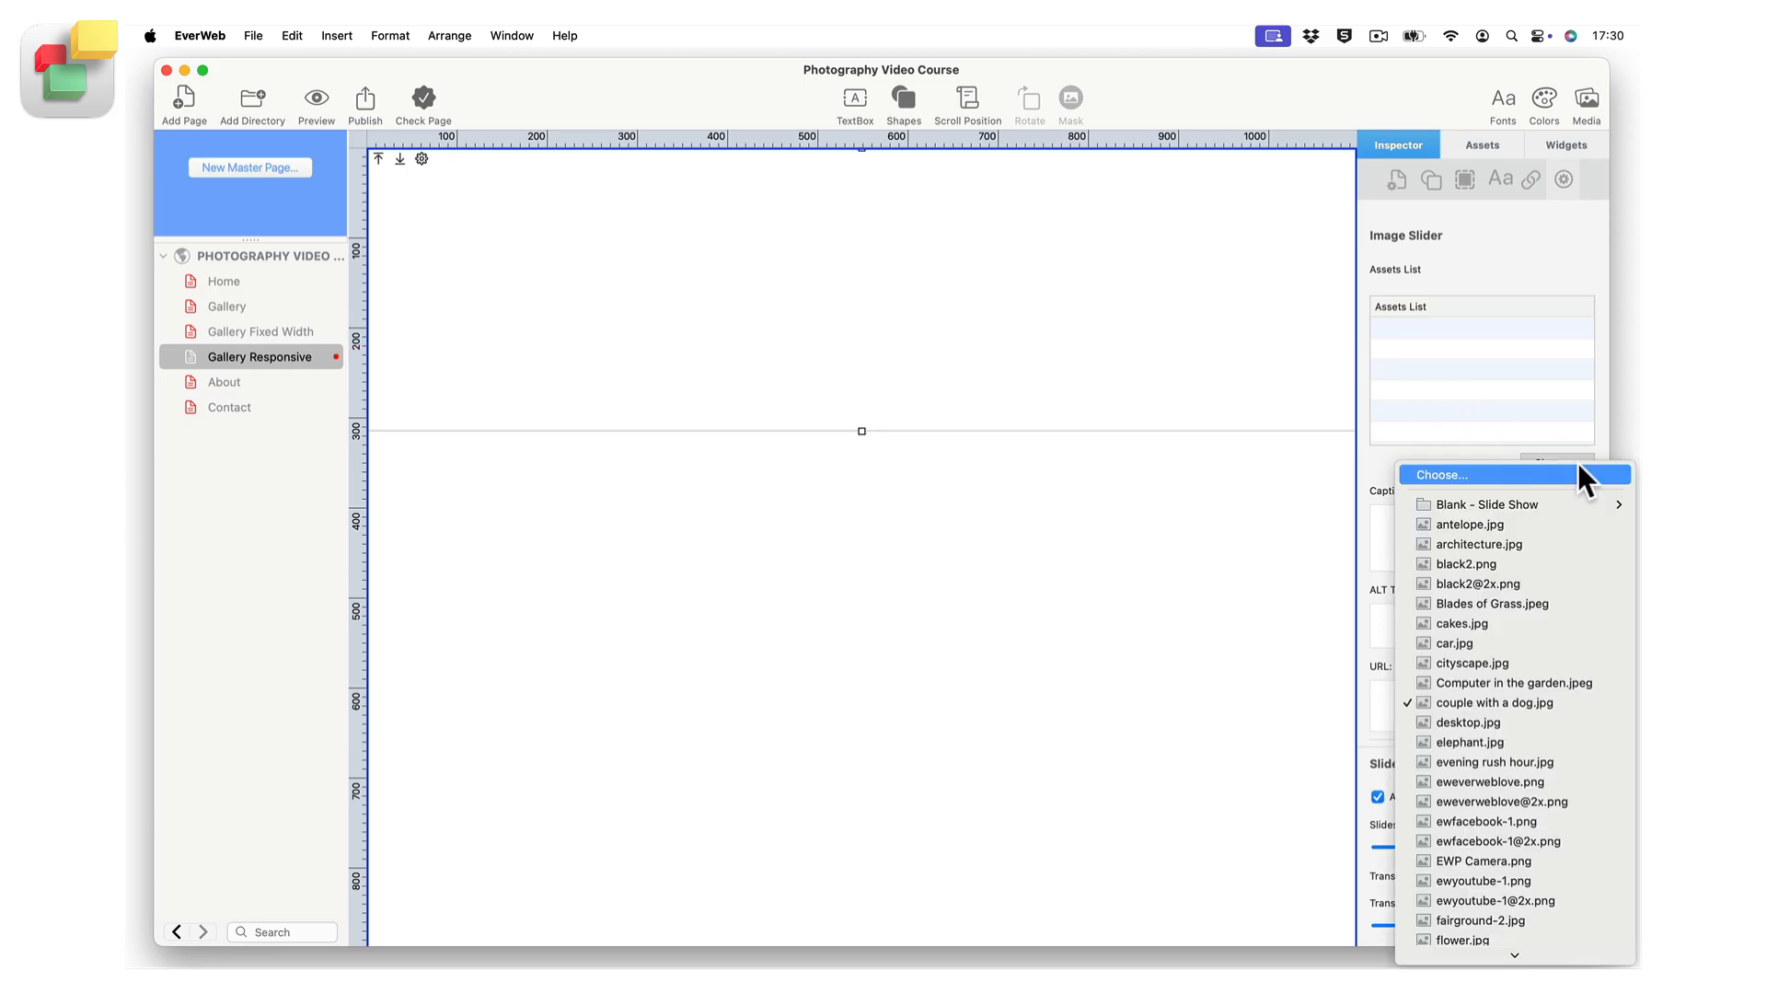
text(photog)
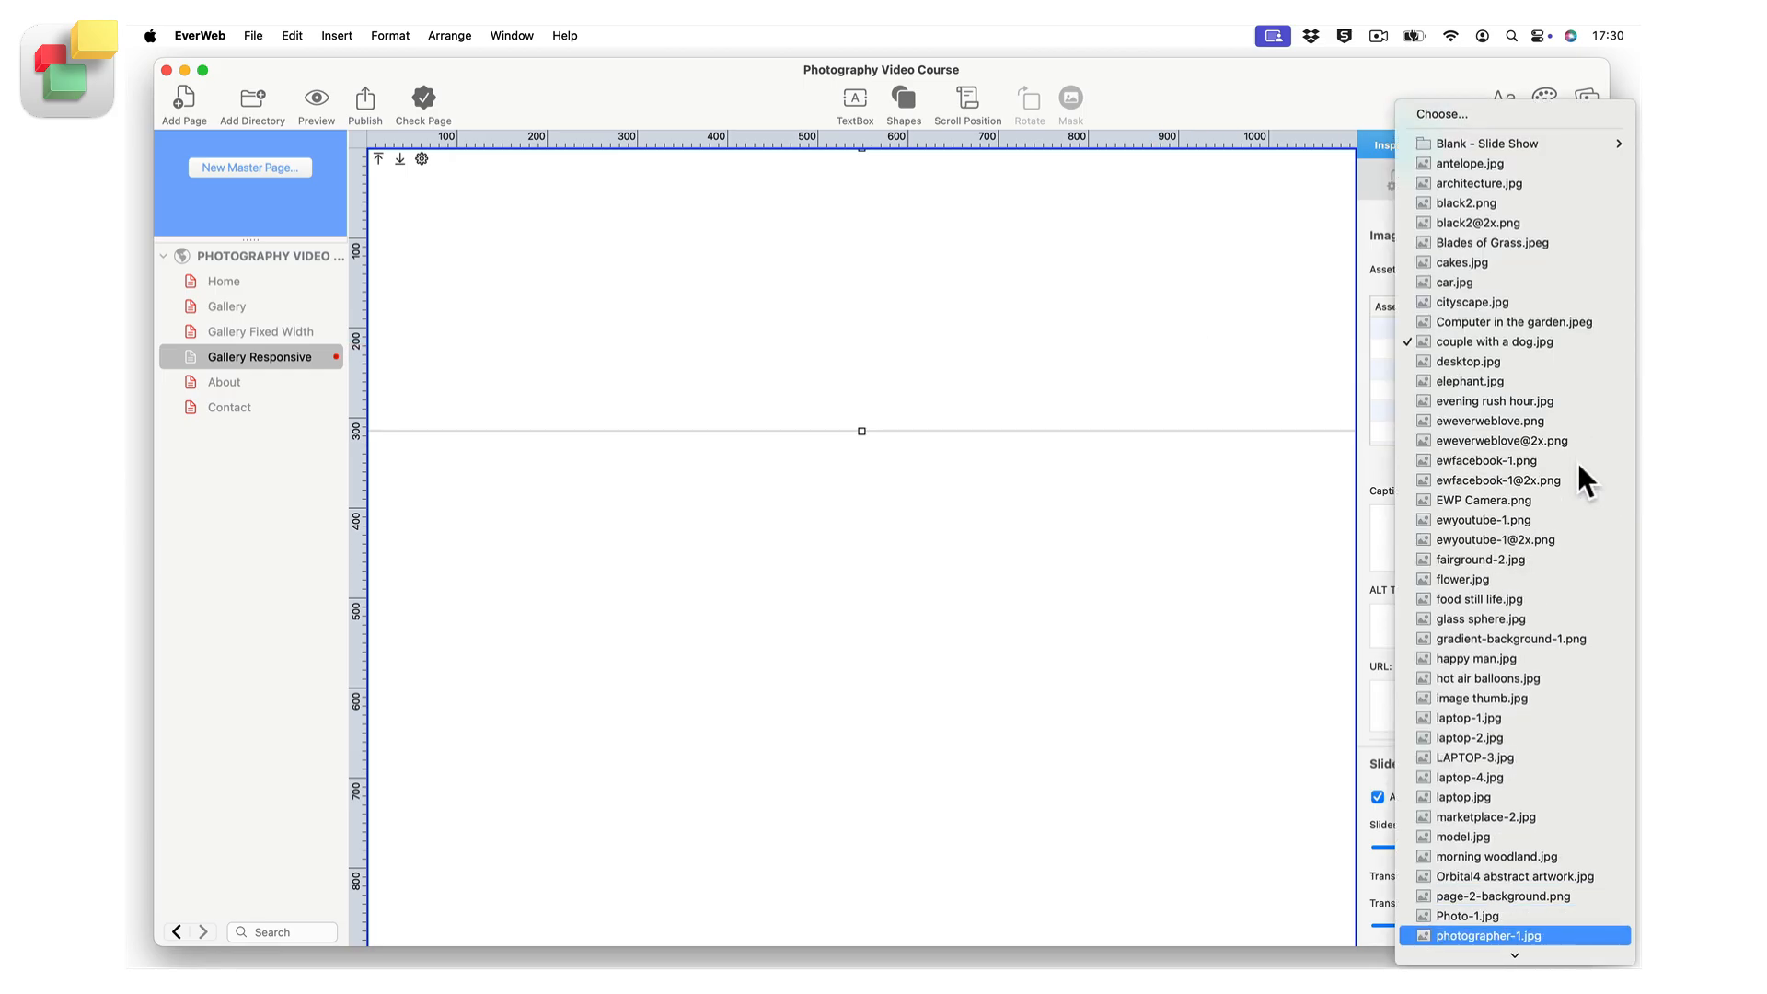
key(Return)
drag(906, 461, 906, 737)
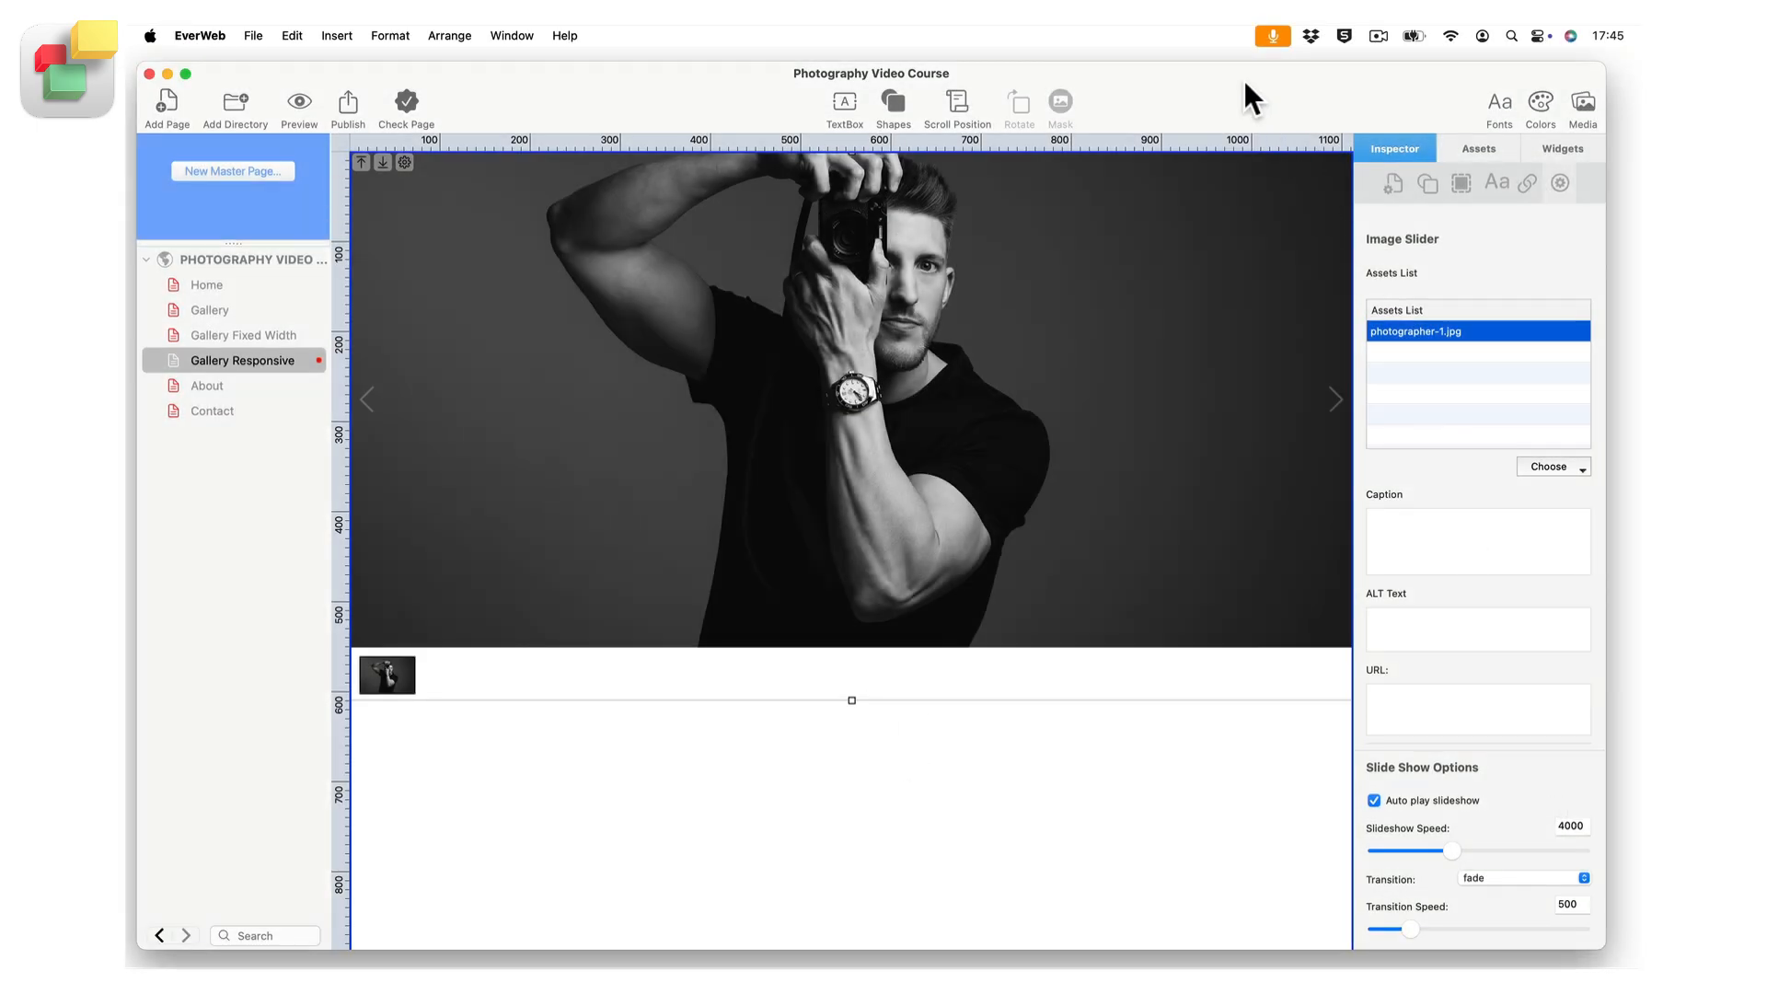
Shift the window to expose the desktop images, and add fish.jpg, nebula-1.jpg, science.jpg and nebula.jpg to the image slider.
drag(1240, 79, 1063, 81)
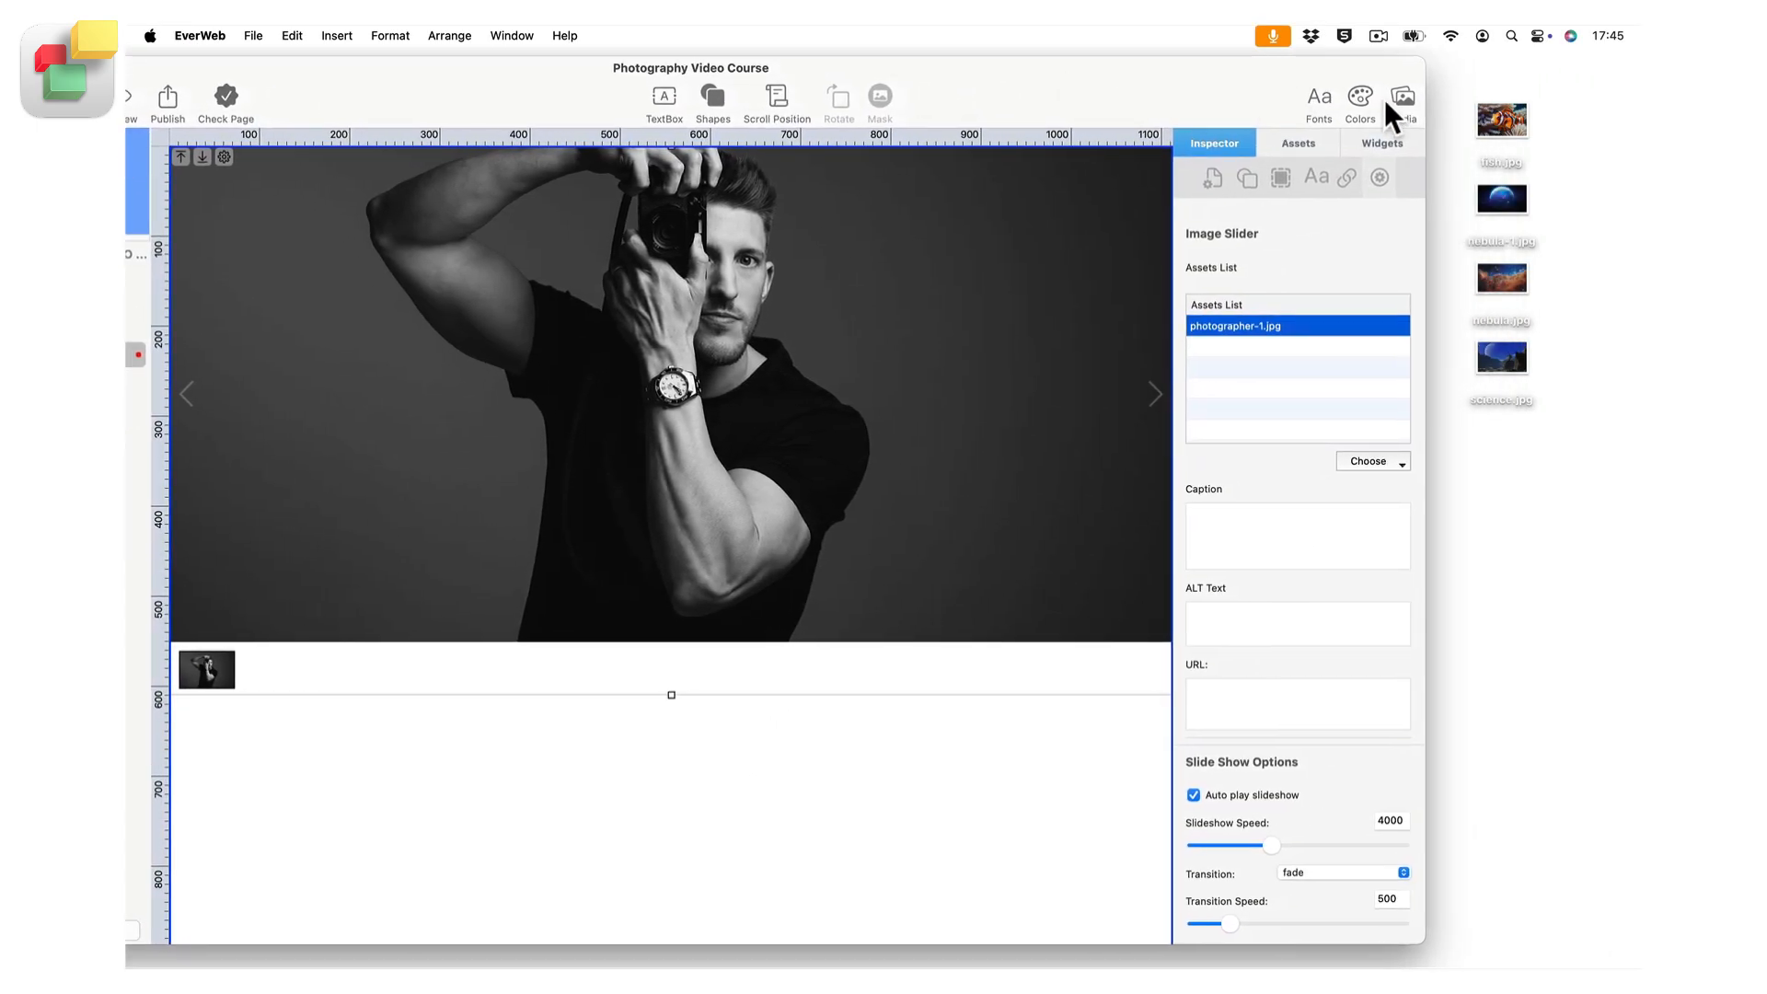
drag(1598, 115, 1292, 392)
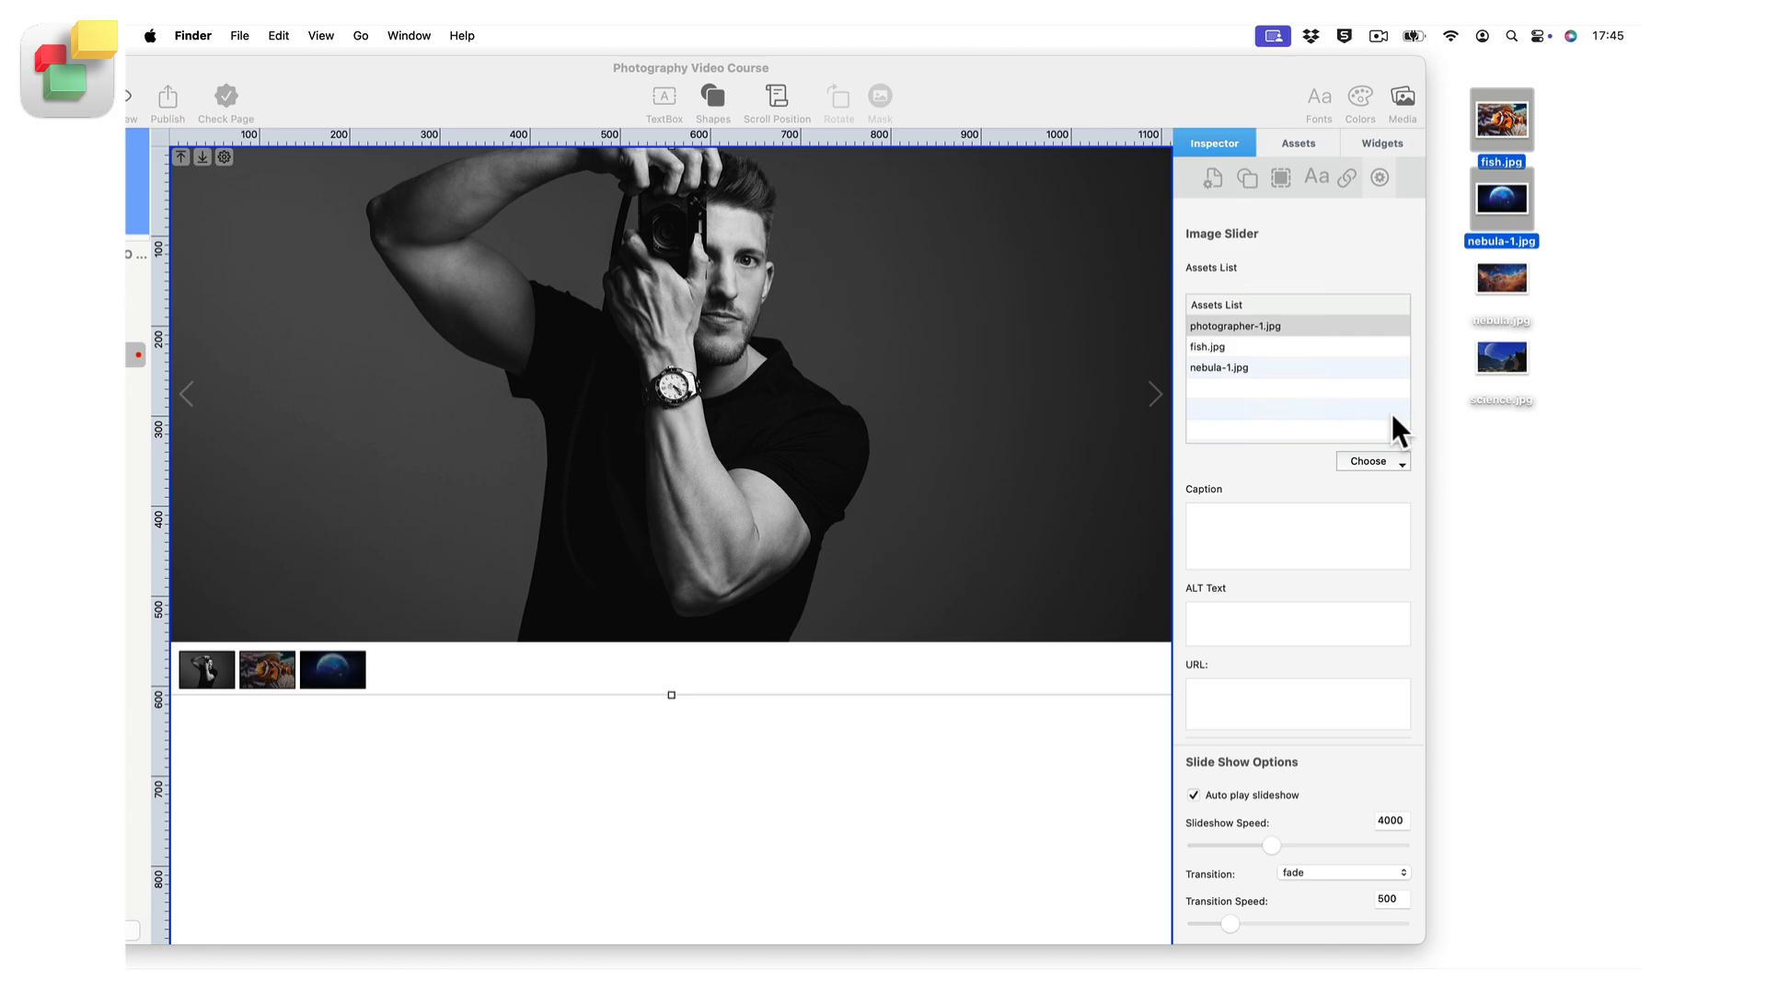
drag(1565, 362, 915, 351)
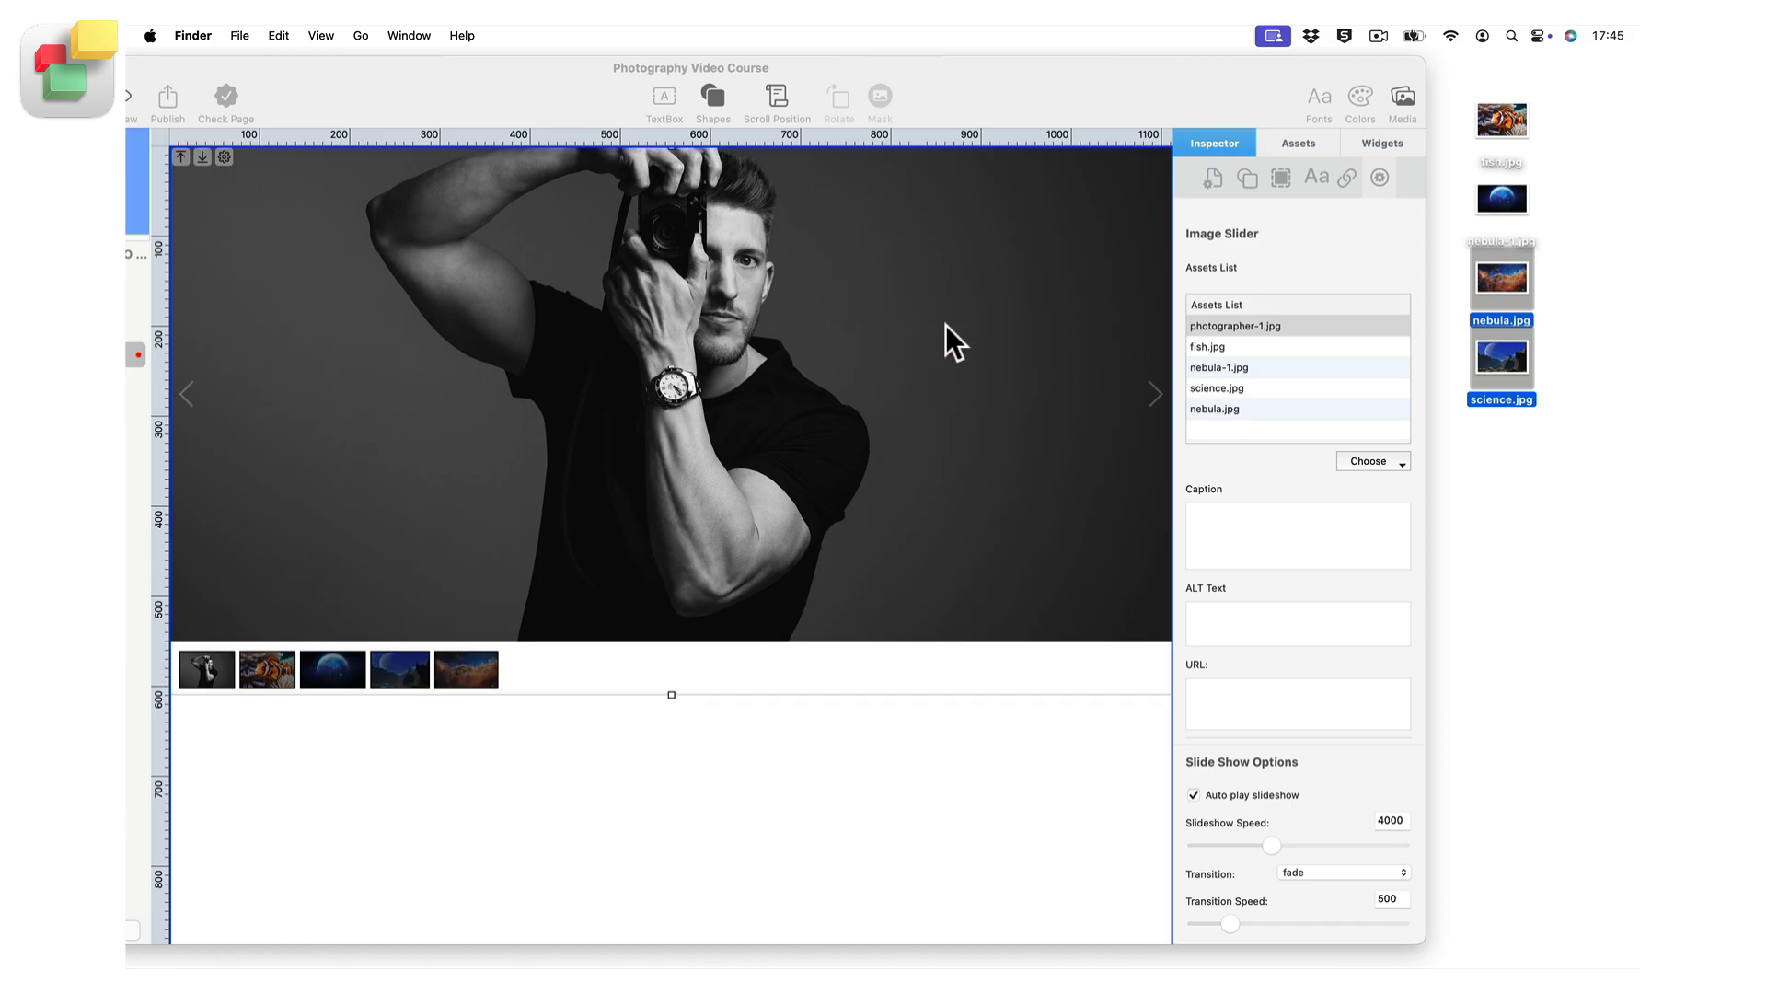
Add architecture.jpg from the site's assets to the image slider.
click(1284, 140)
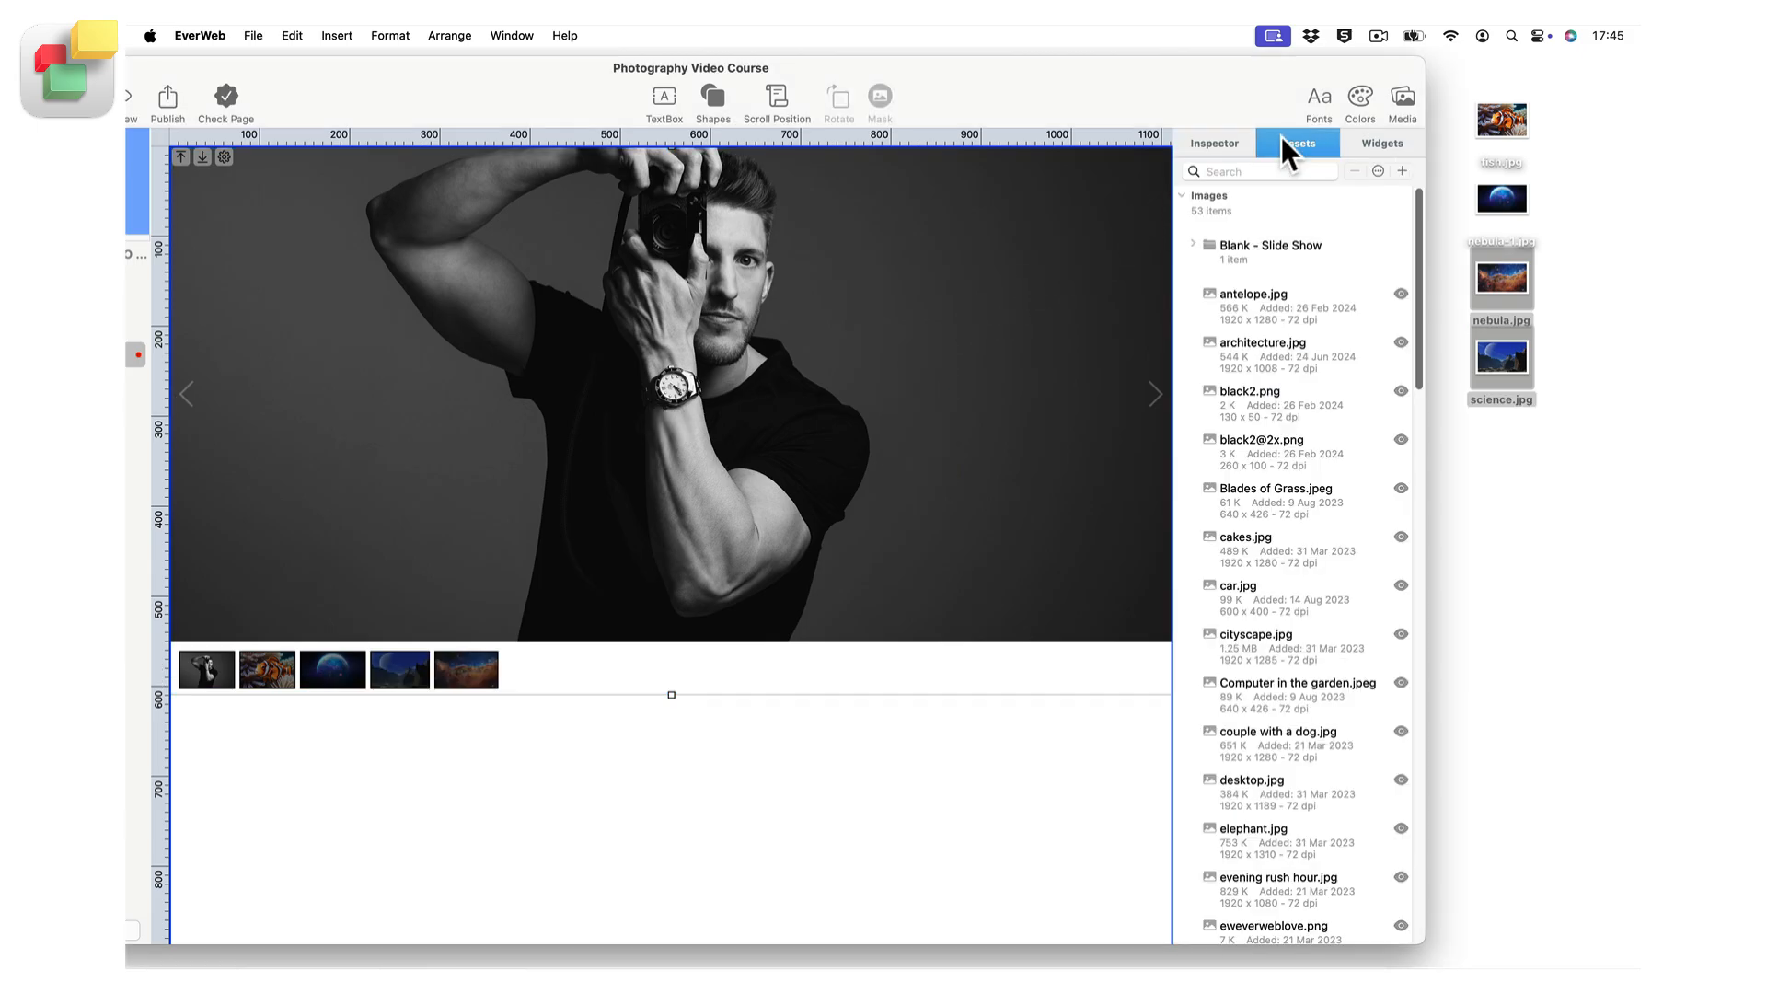
drag(1284, 355, 887, 431)
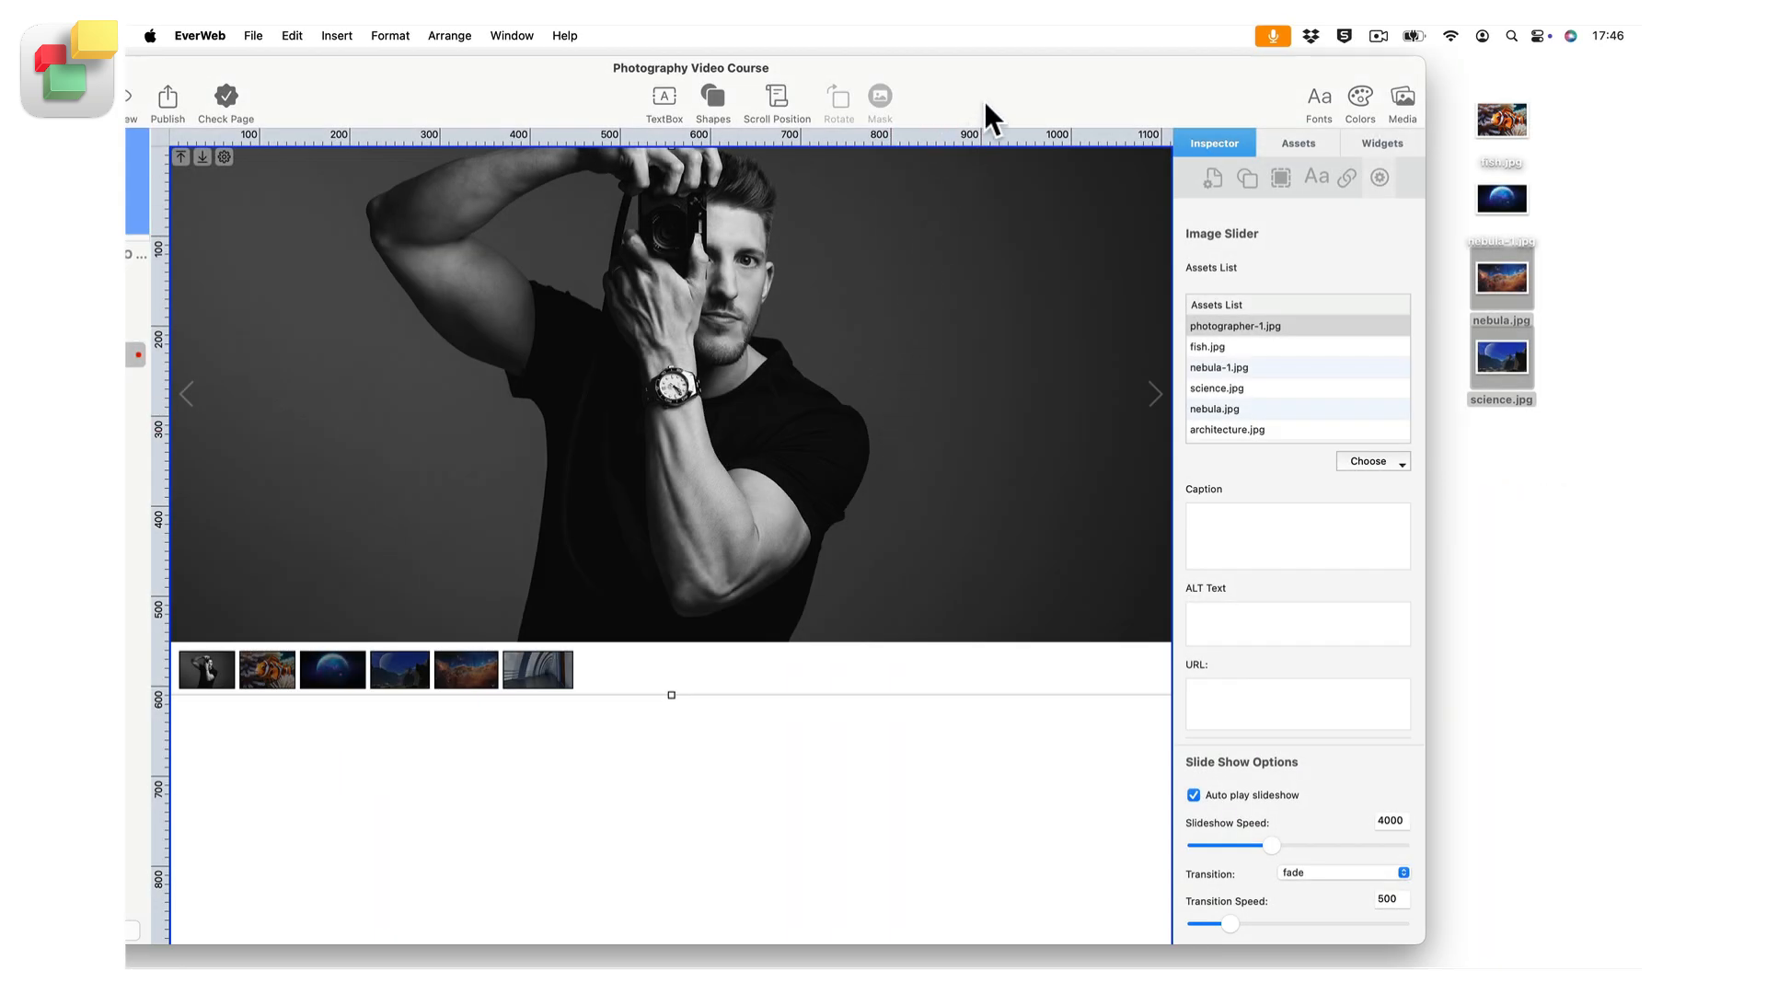
Reorder the slider's images so fish.jpg follows science.jpg, and remove science.jpg from the Assets List.
drag(991, 81, 1179, 86)
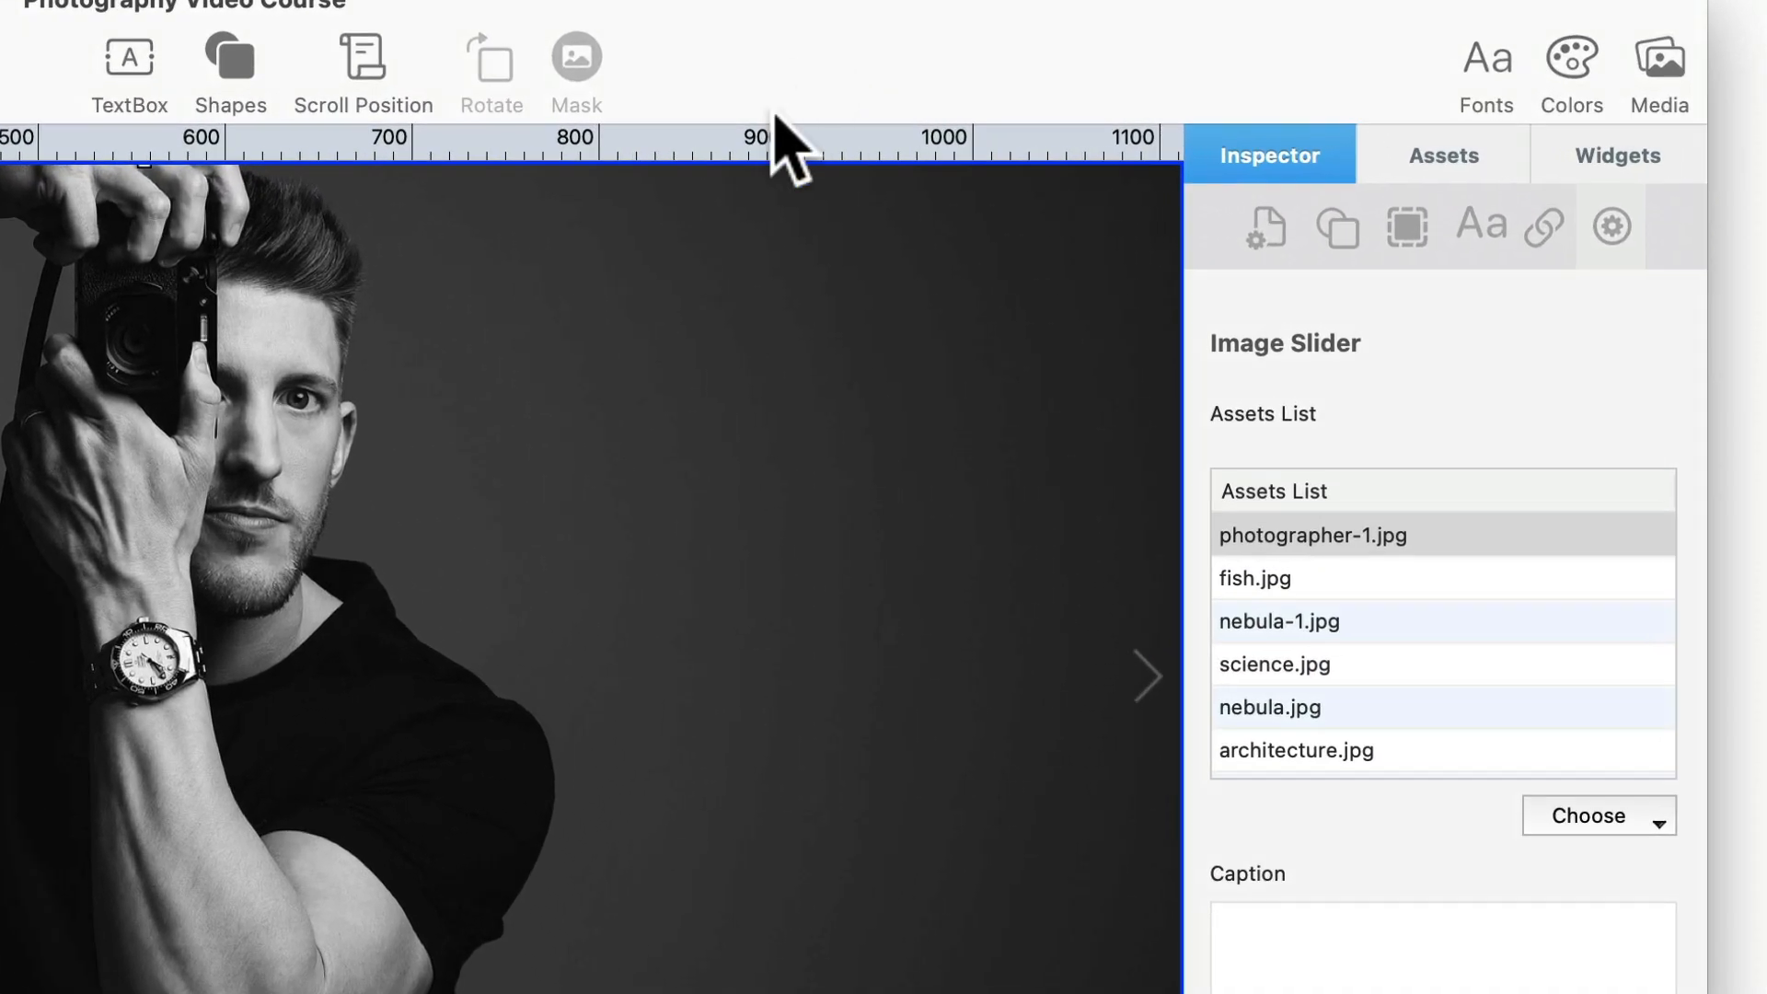
click(1328, 576)
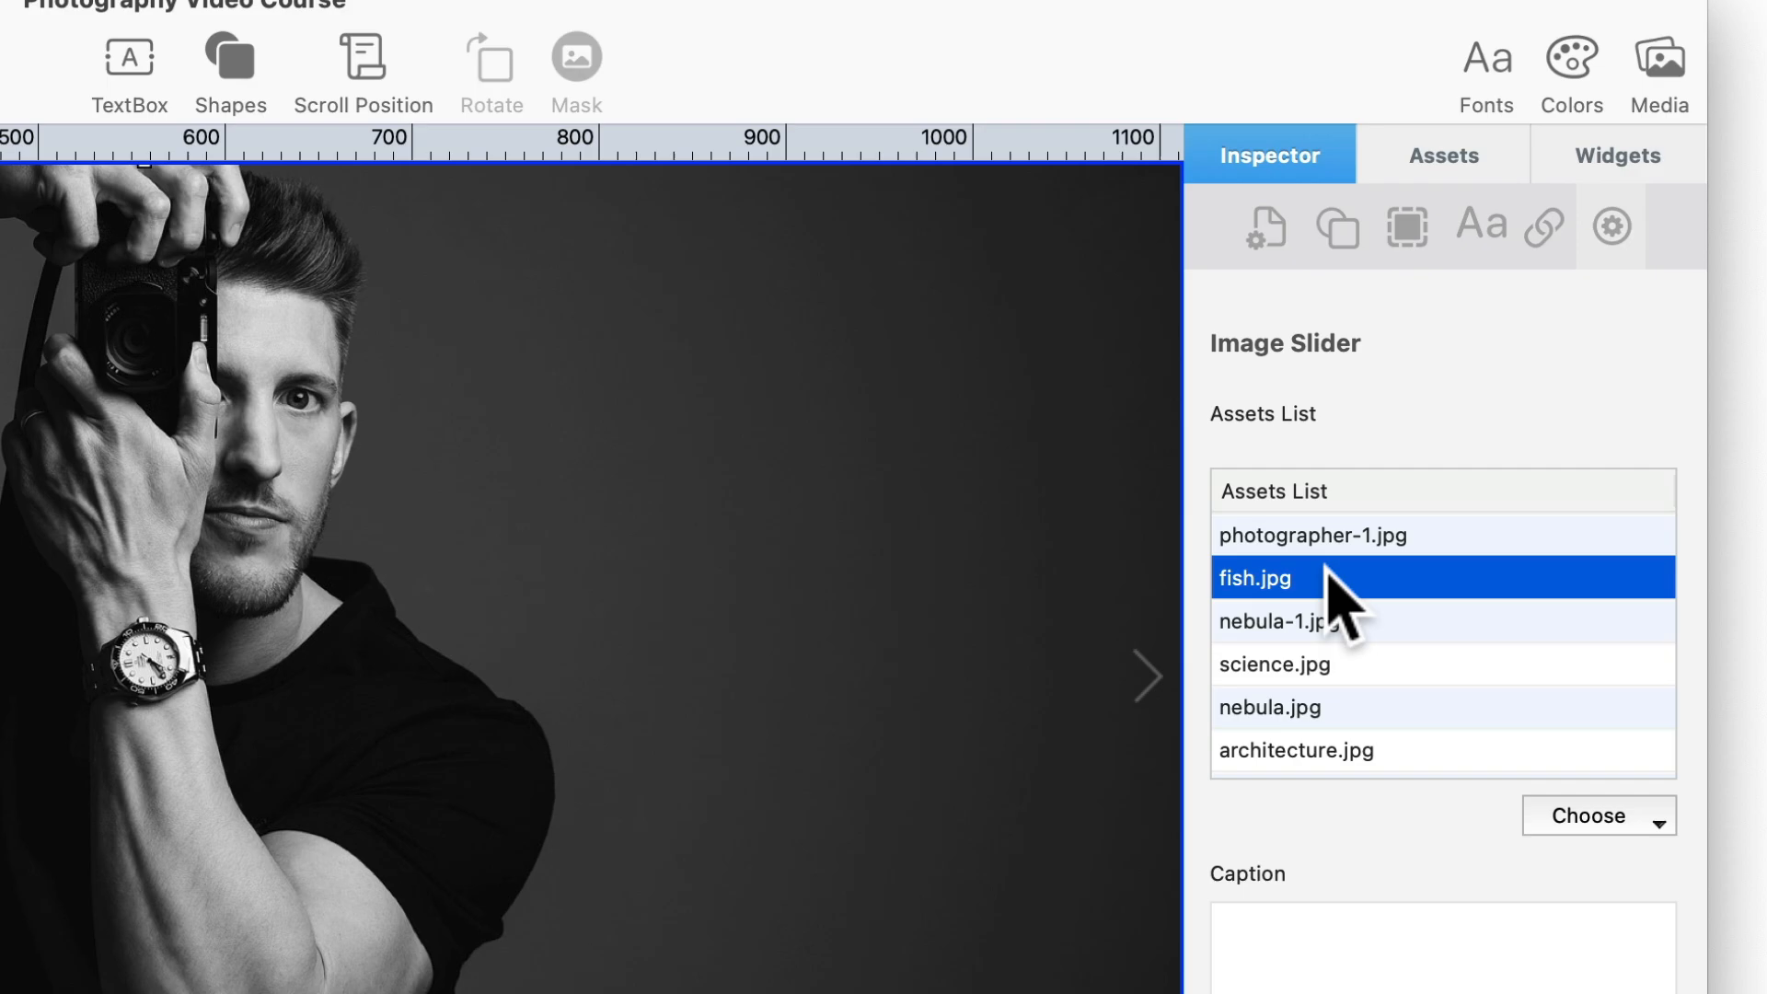
drag(1328, 571, 1336, 686)
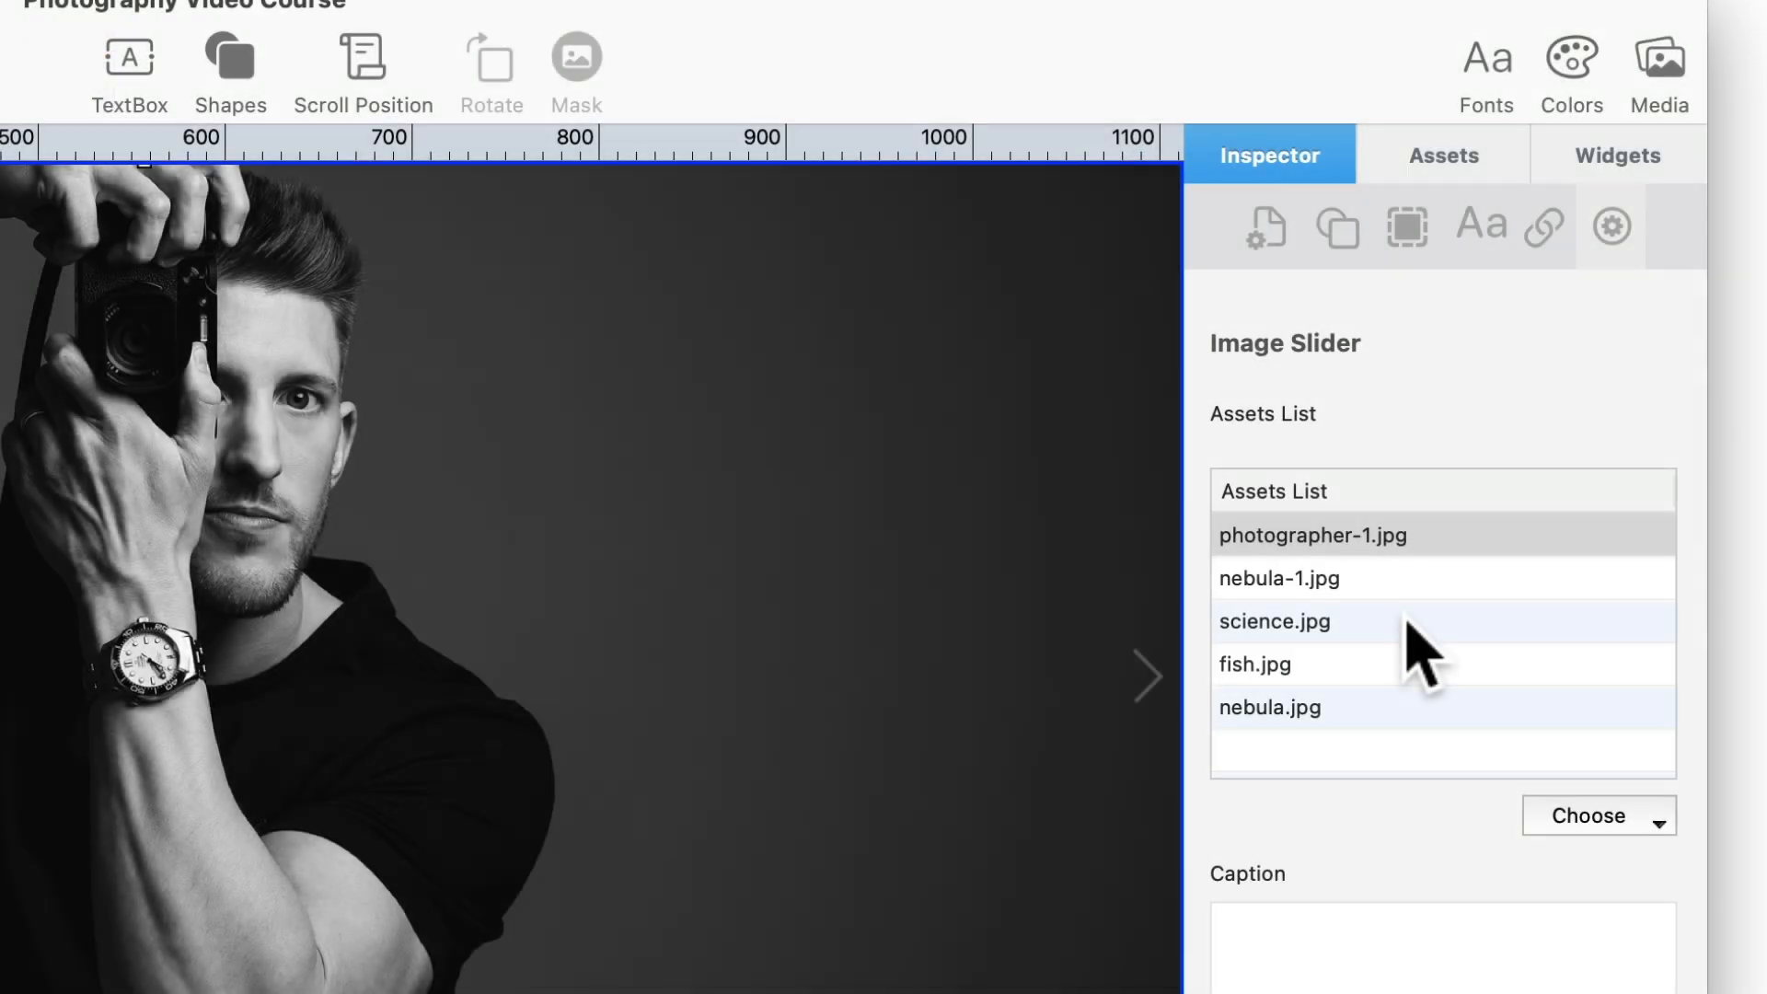
click(1408, 622)
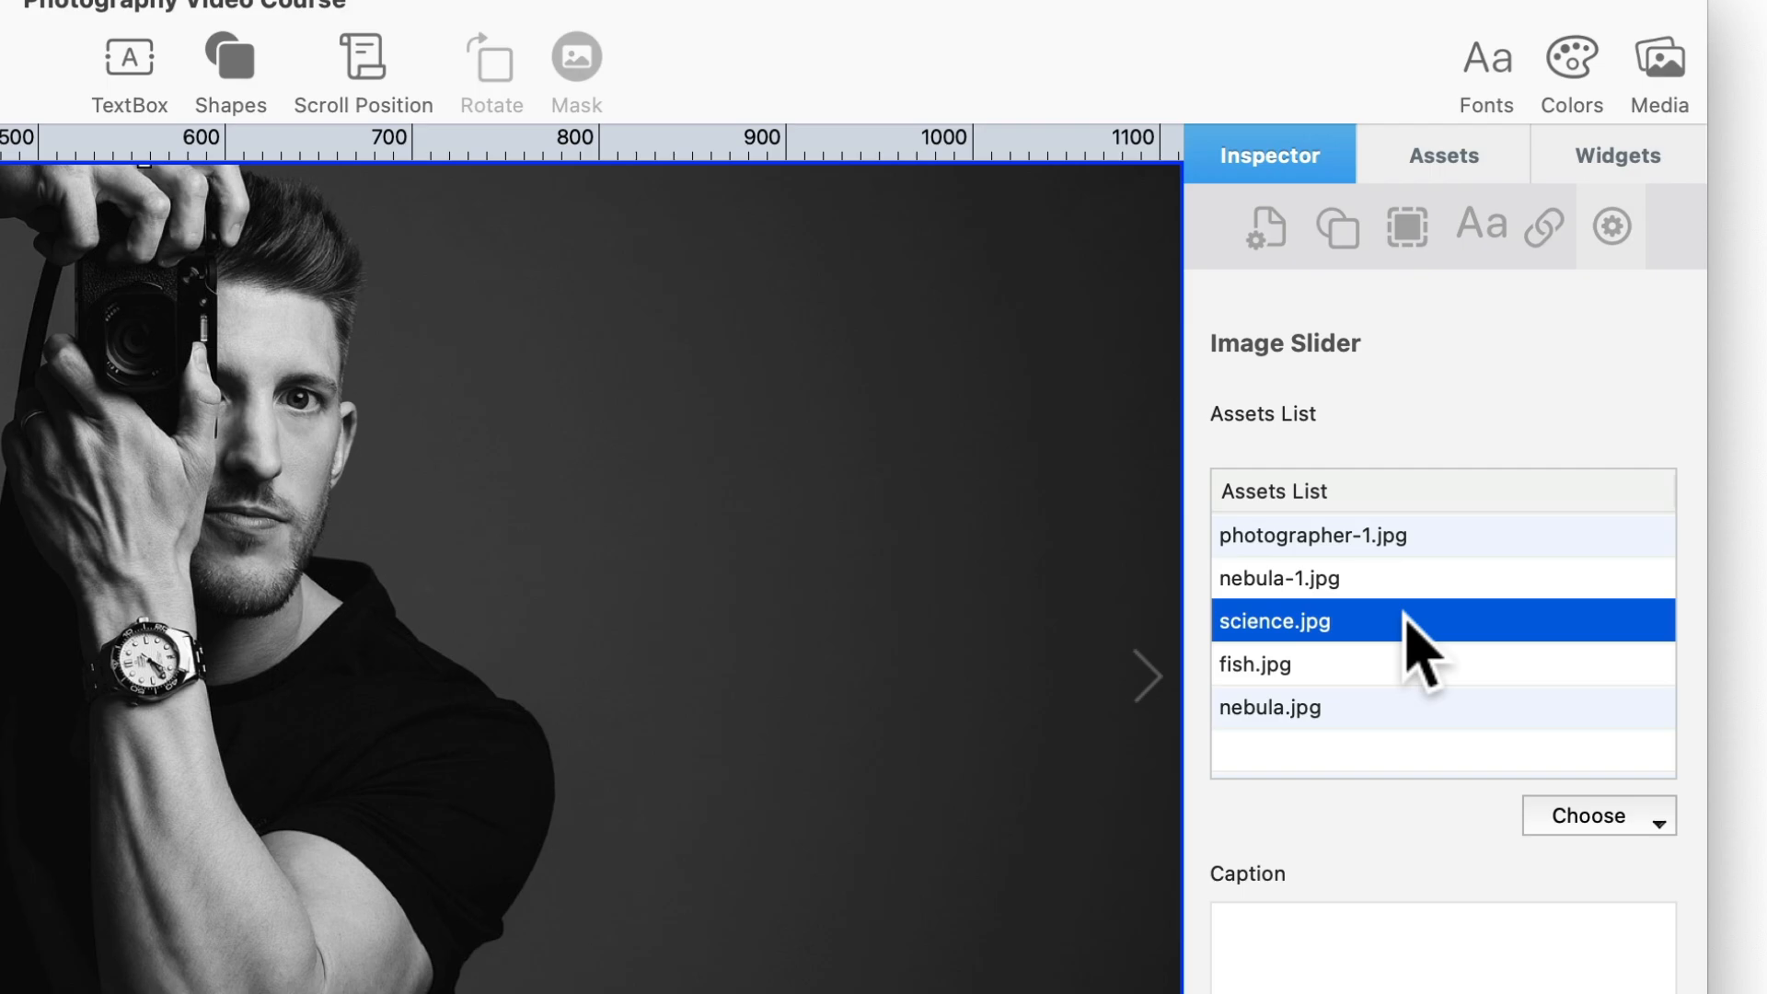
key(Delete)
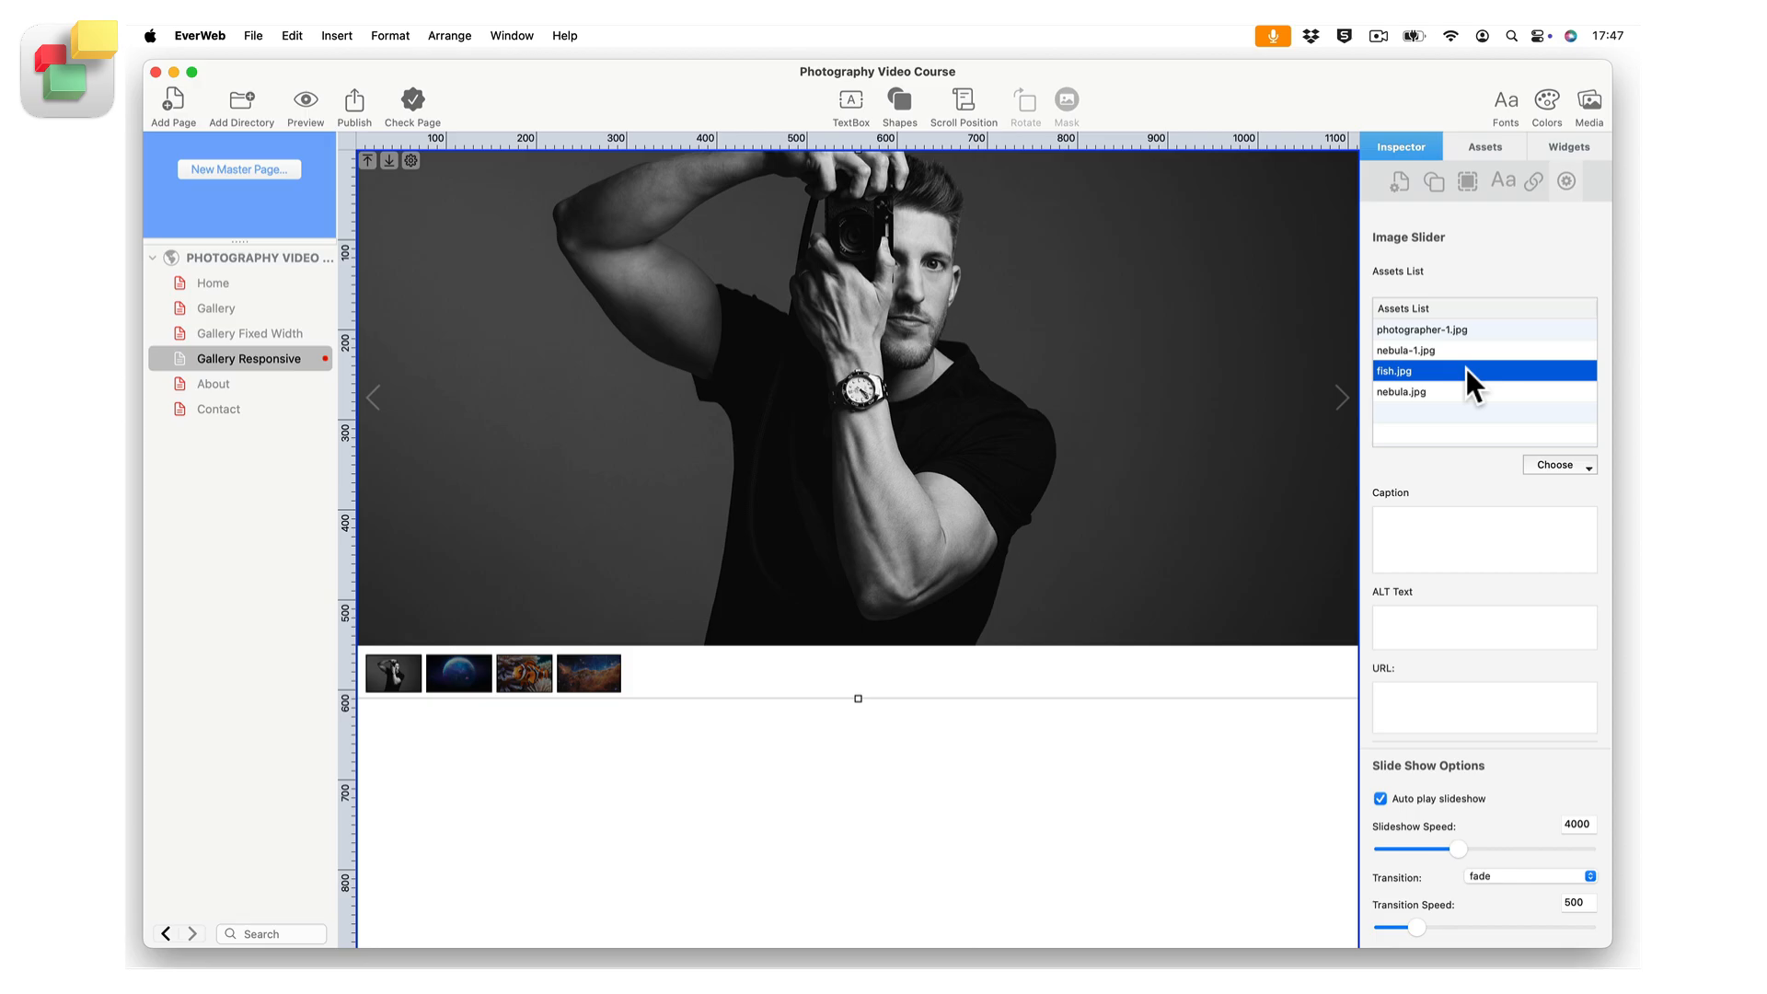
Add science.jpg back to the slider from the site's existing images.
click(1560, 467)
scroll(1548, 706, down, 2)
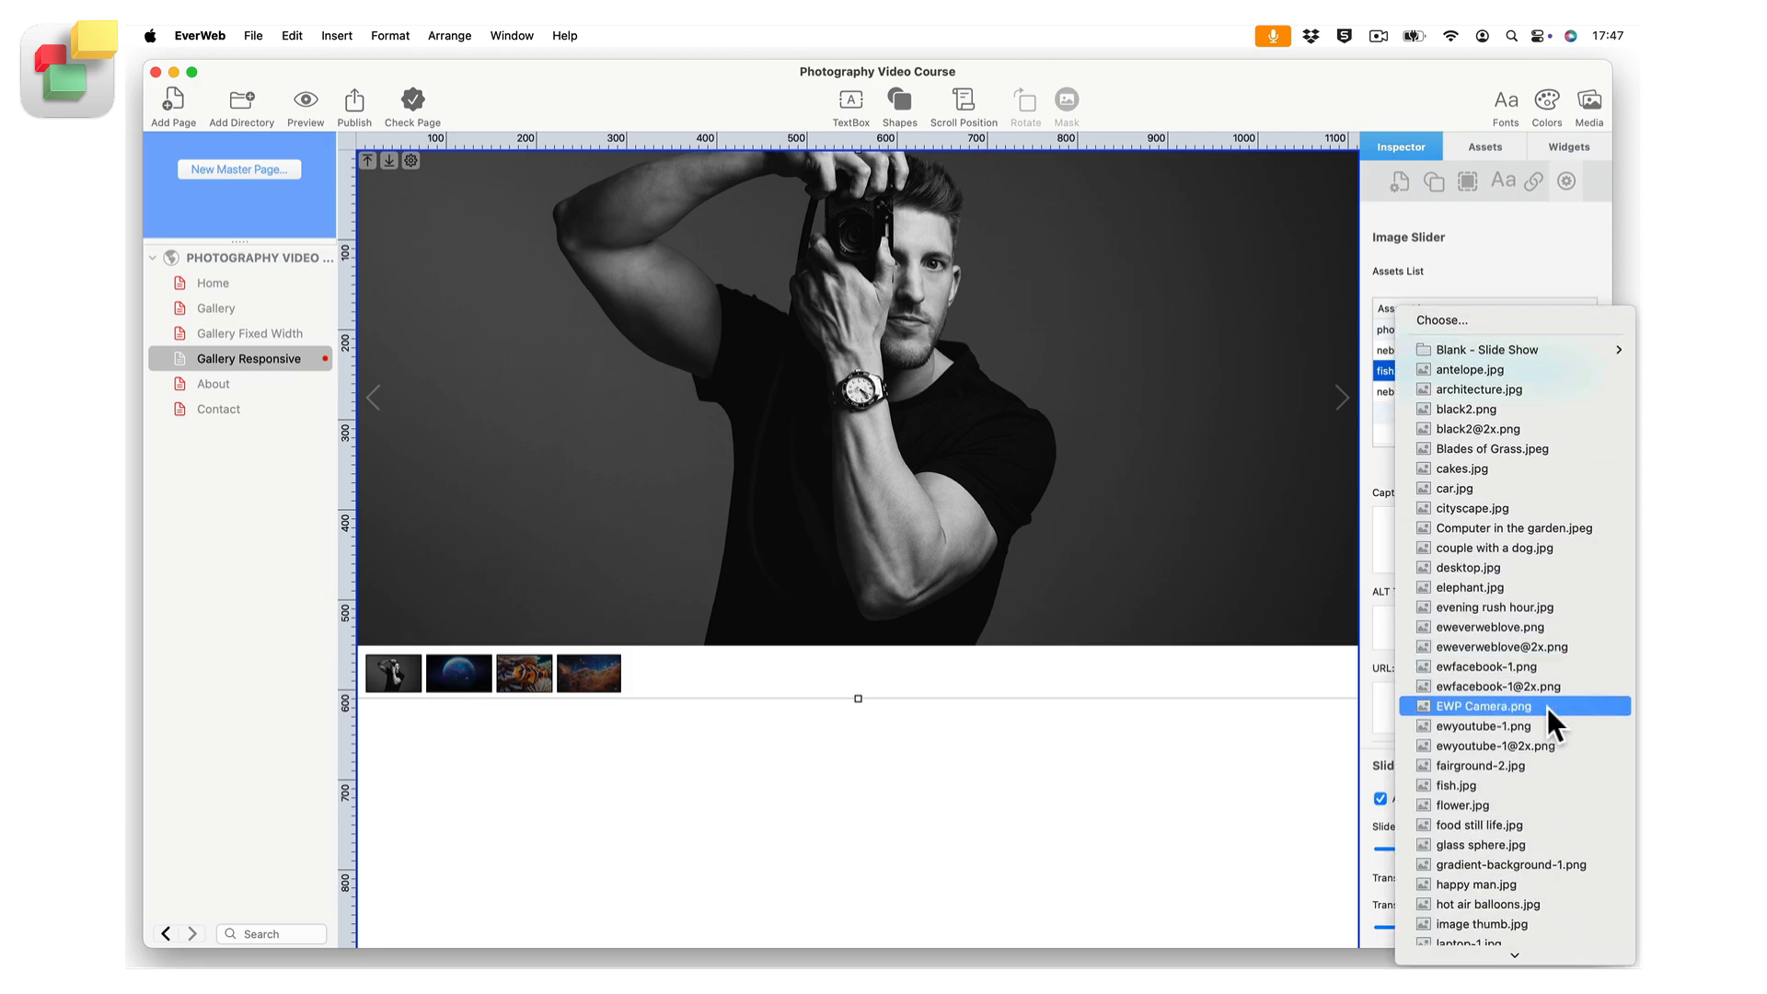
scroll(1548, 707, down, 5)
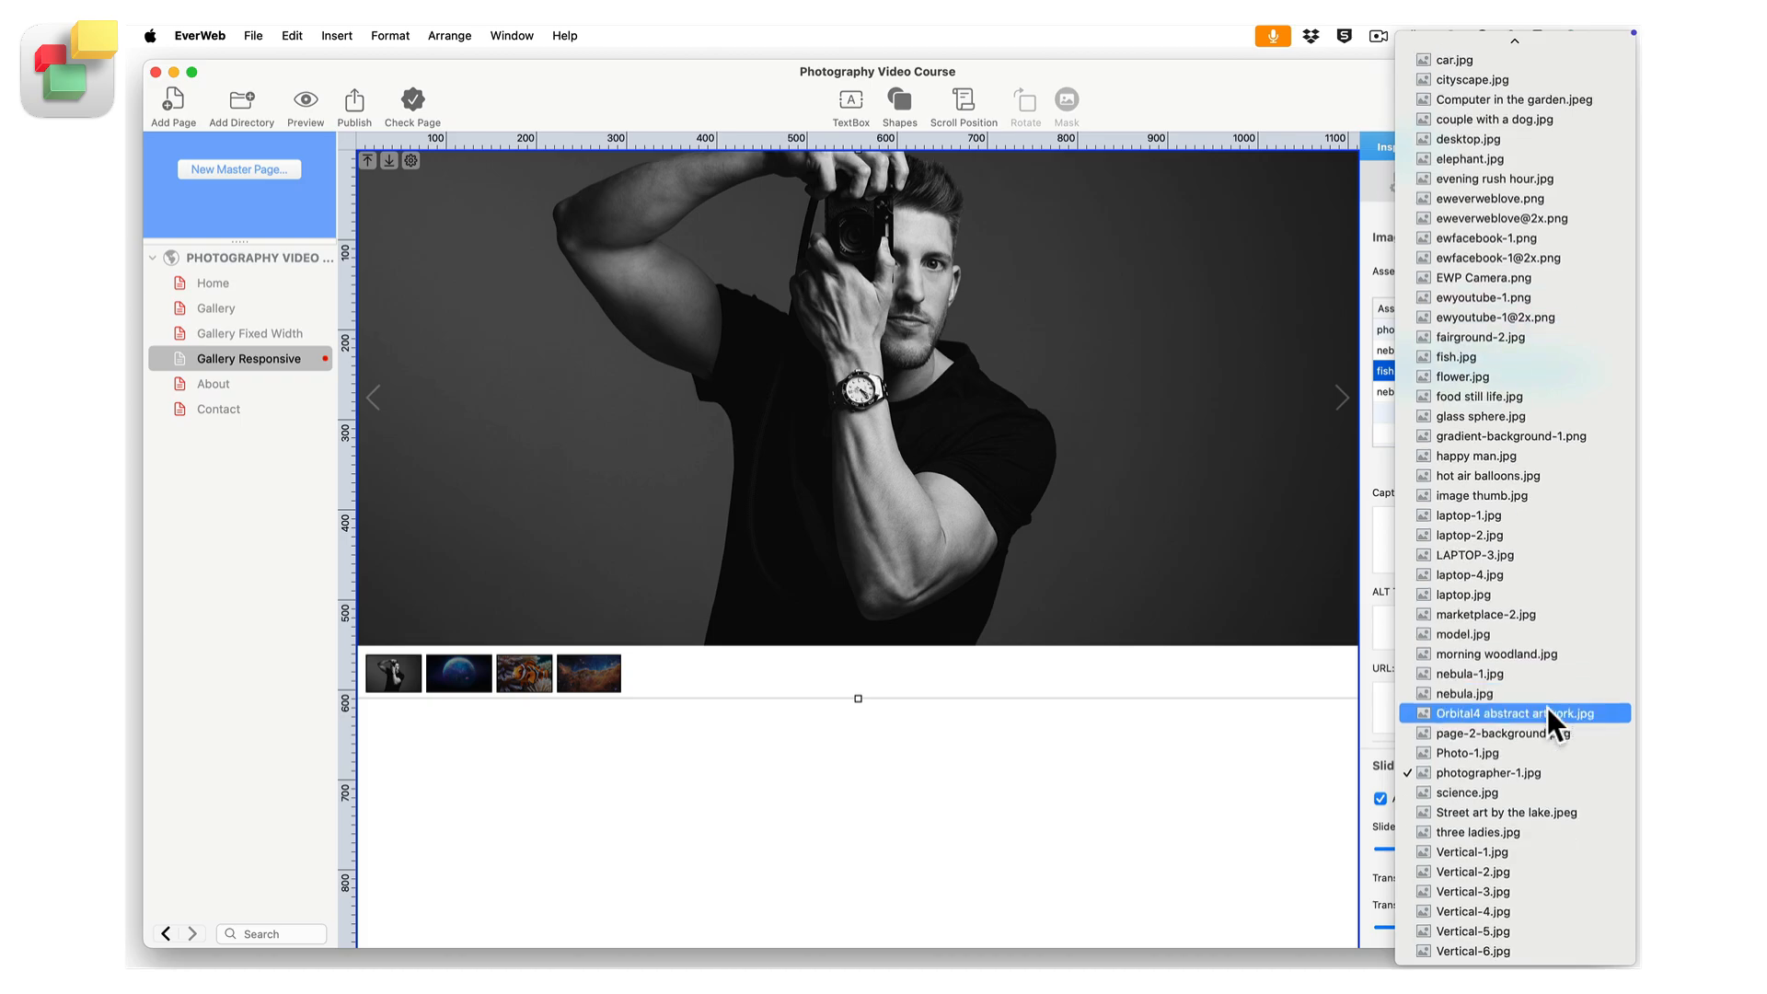
click(1541, 792)
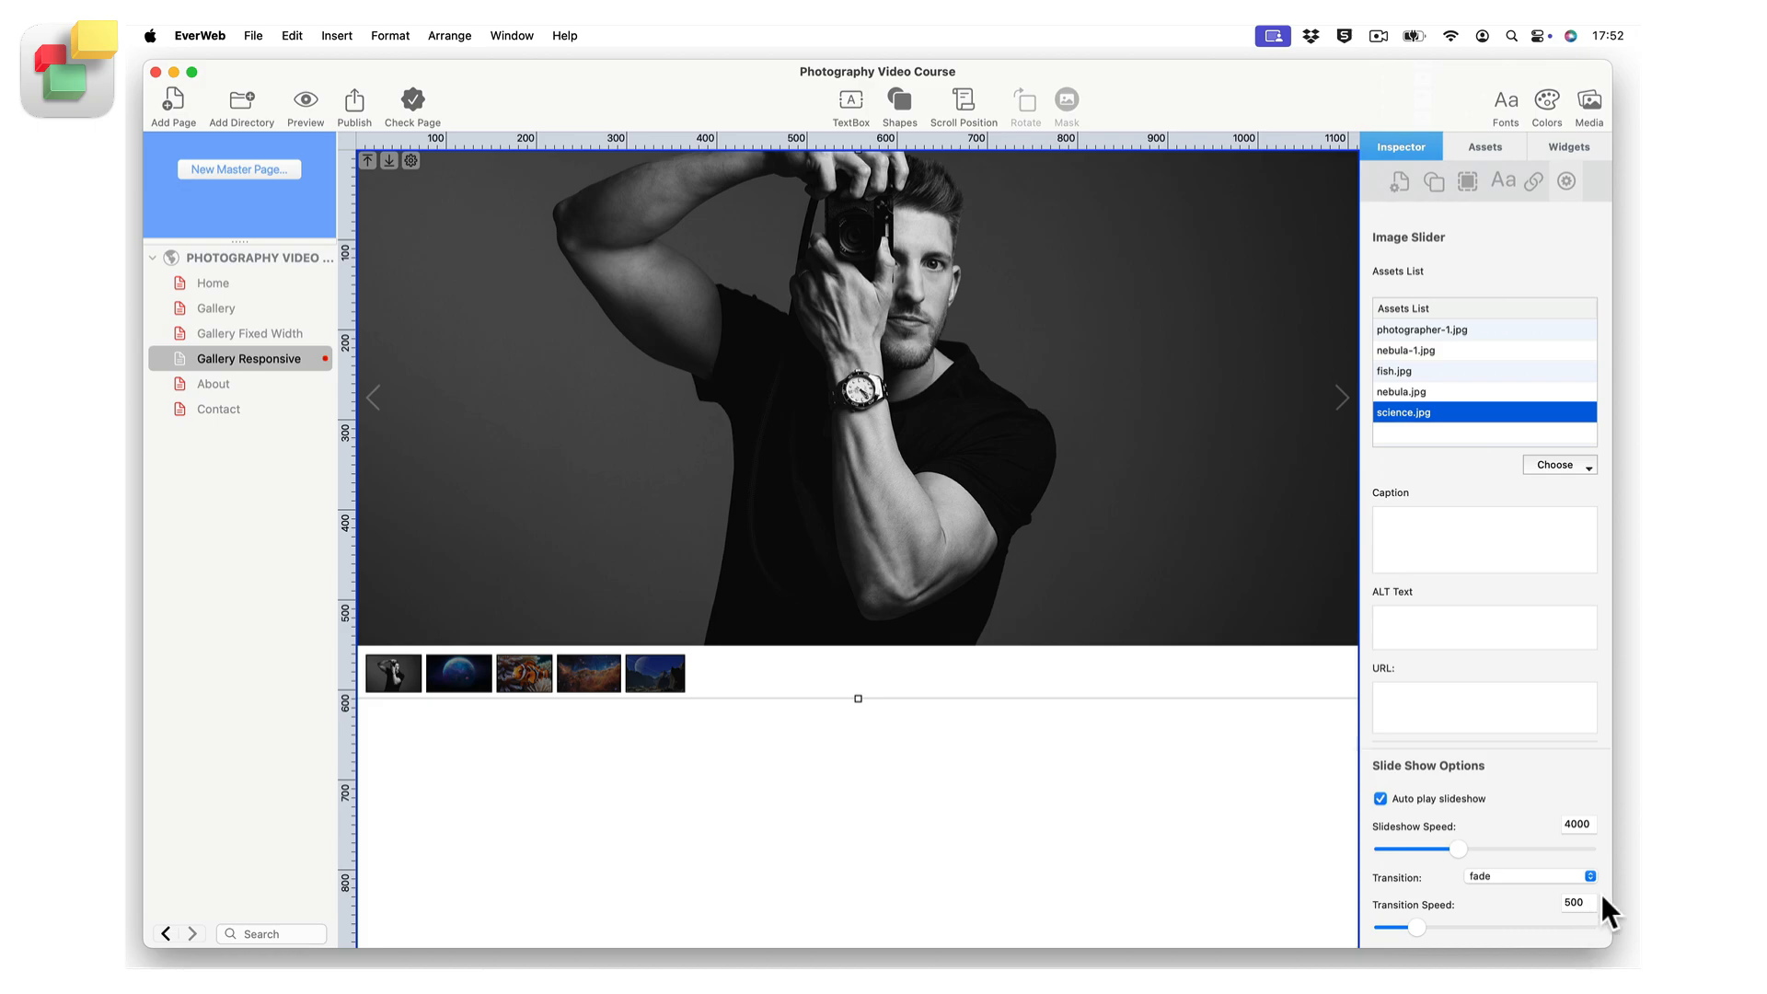
Give the photographer-1.jpg slide the caption "The Photographer!".
click(1488, 330)
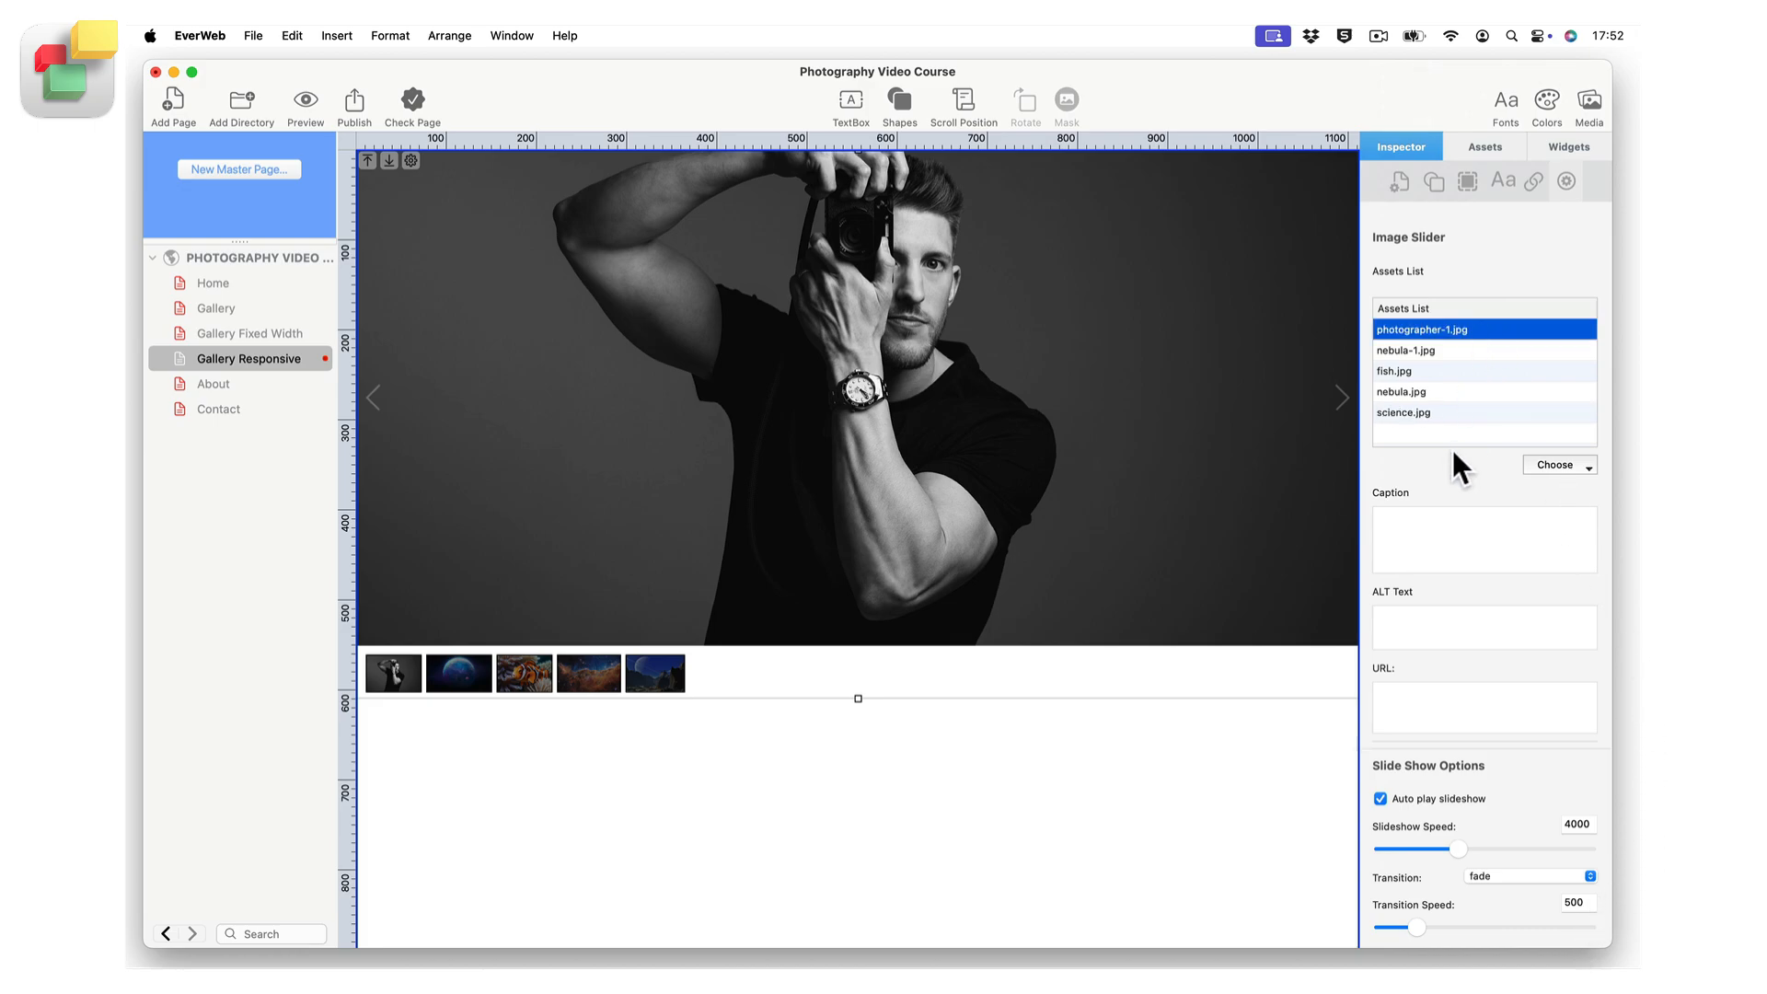
click(1450, 520)
text(The Pho)
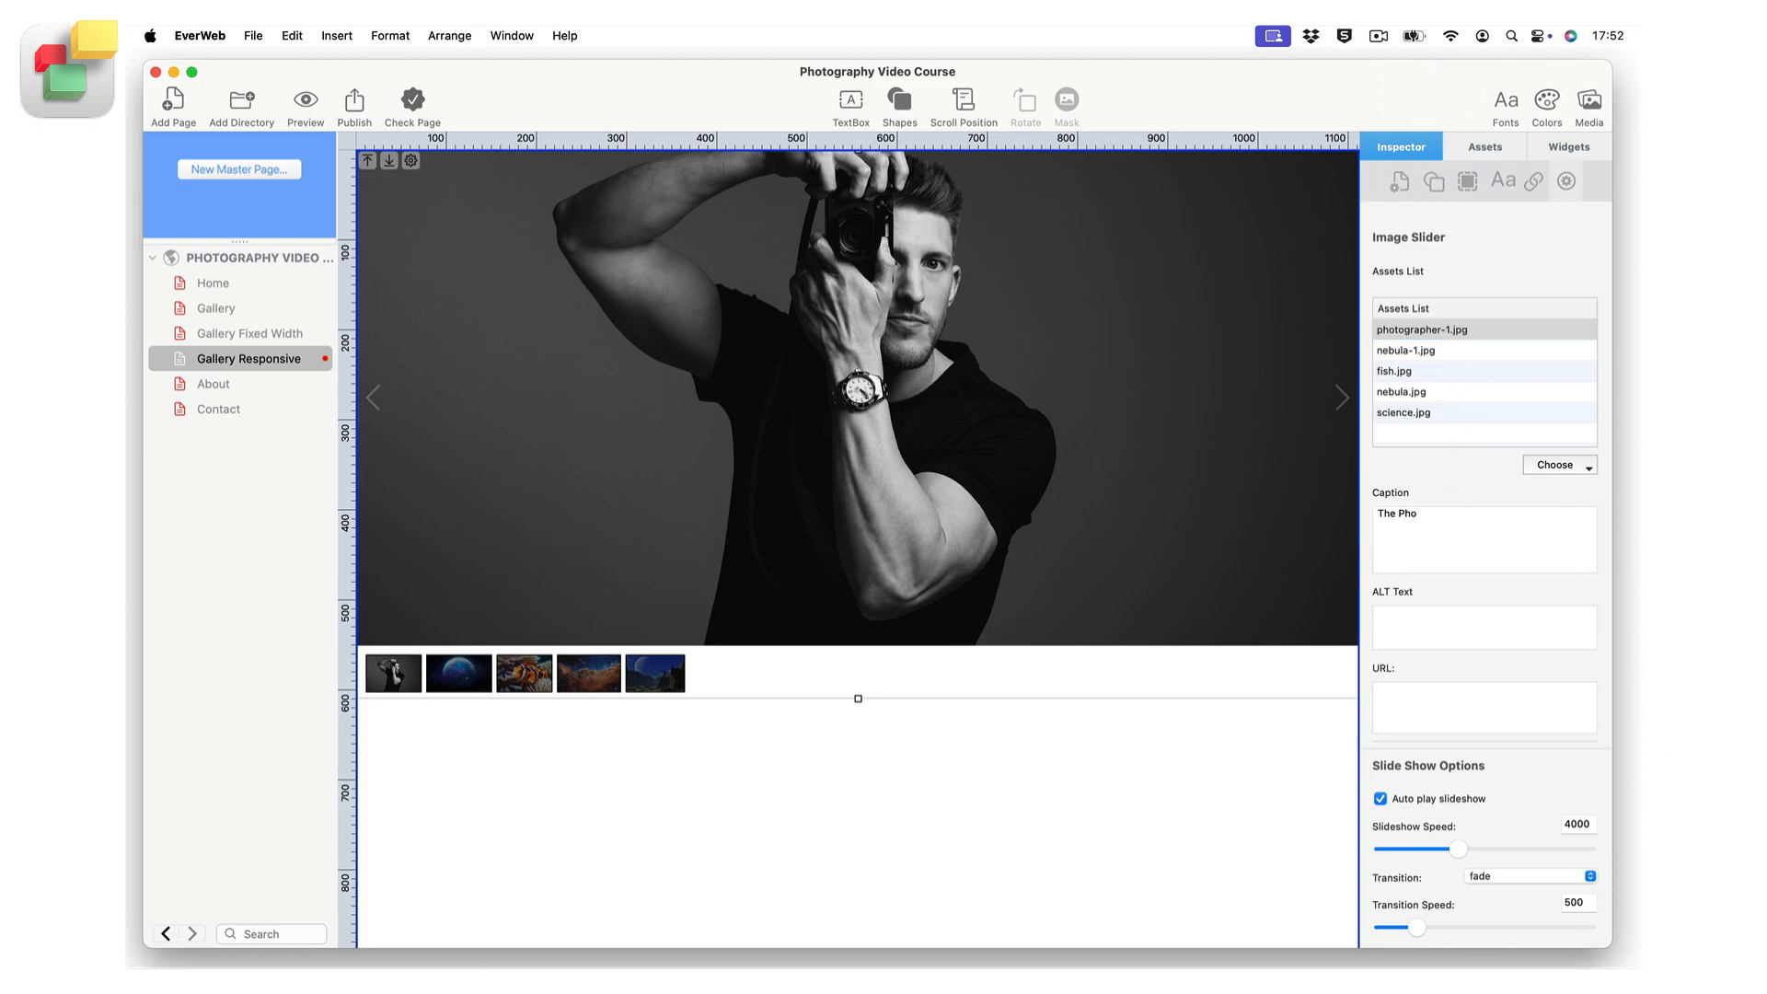
text(tographer!)
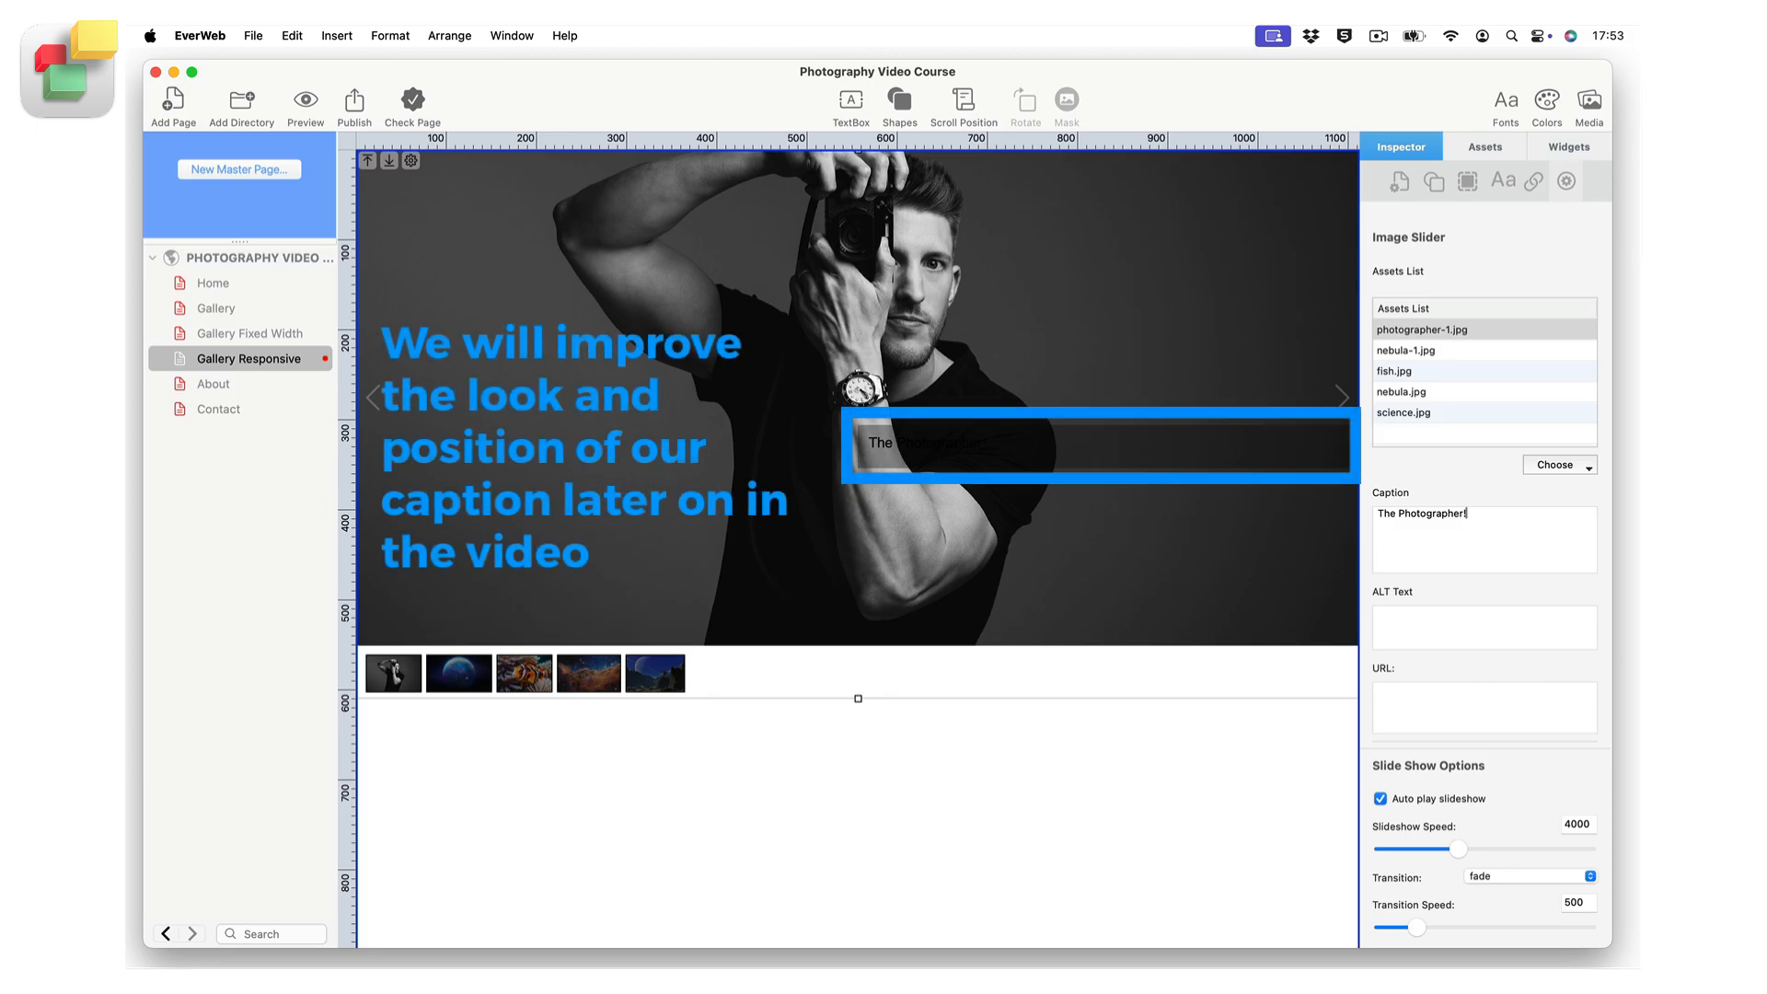
Enter "Photographer and camera" as the ALT text for the photographer-1.jpg slide.
click(1443, 612)
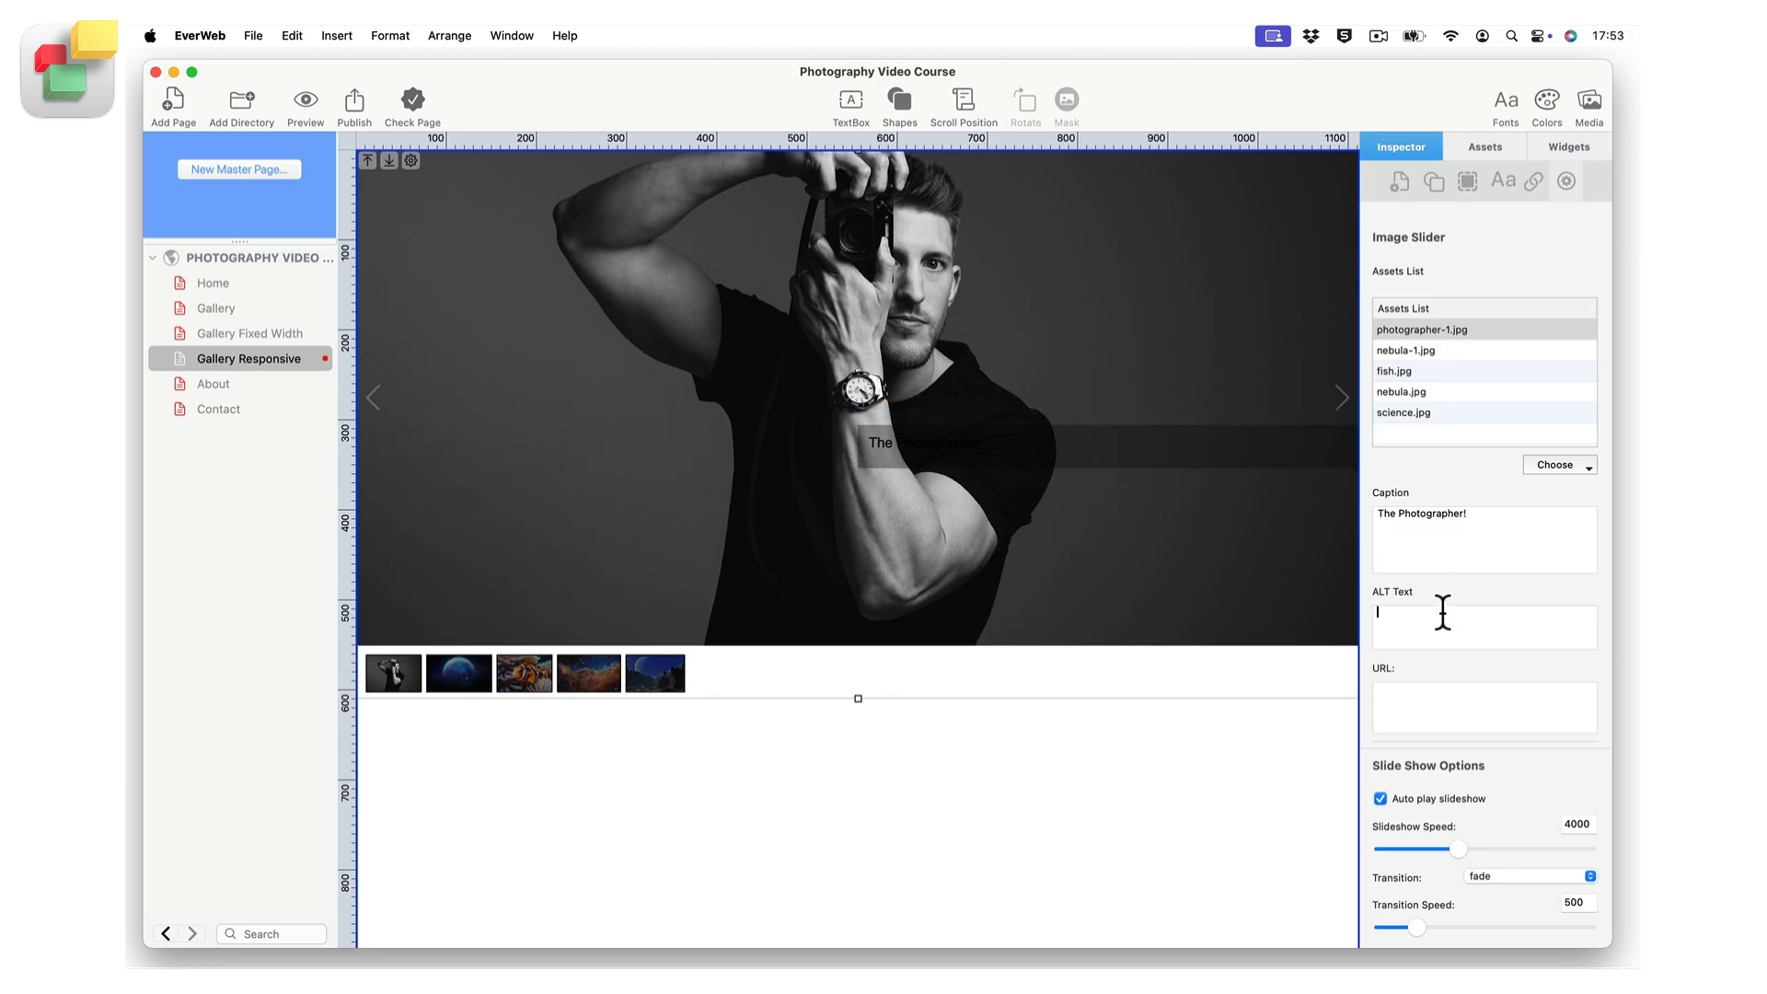
text(Ptho)
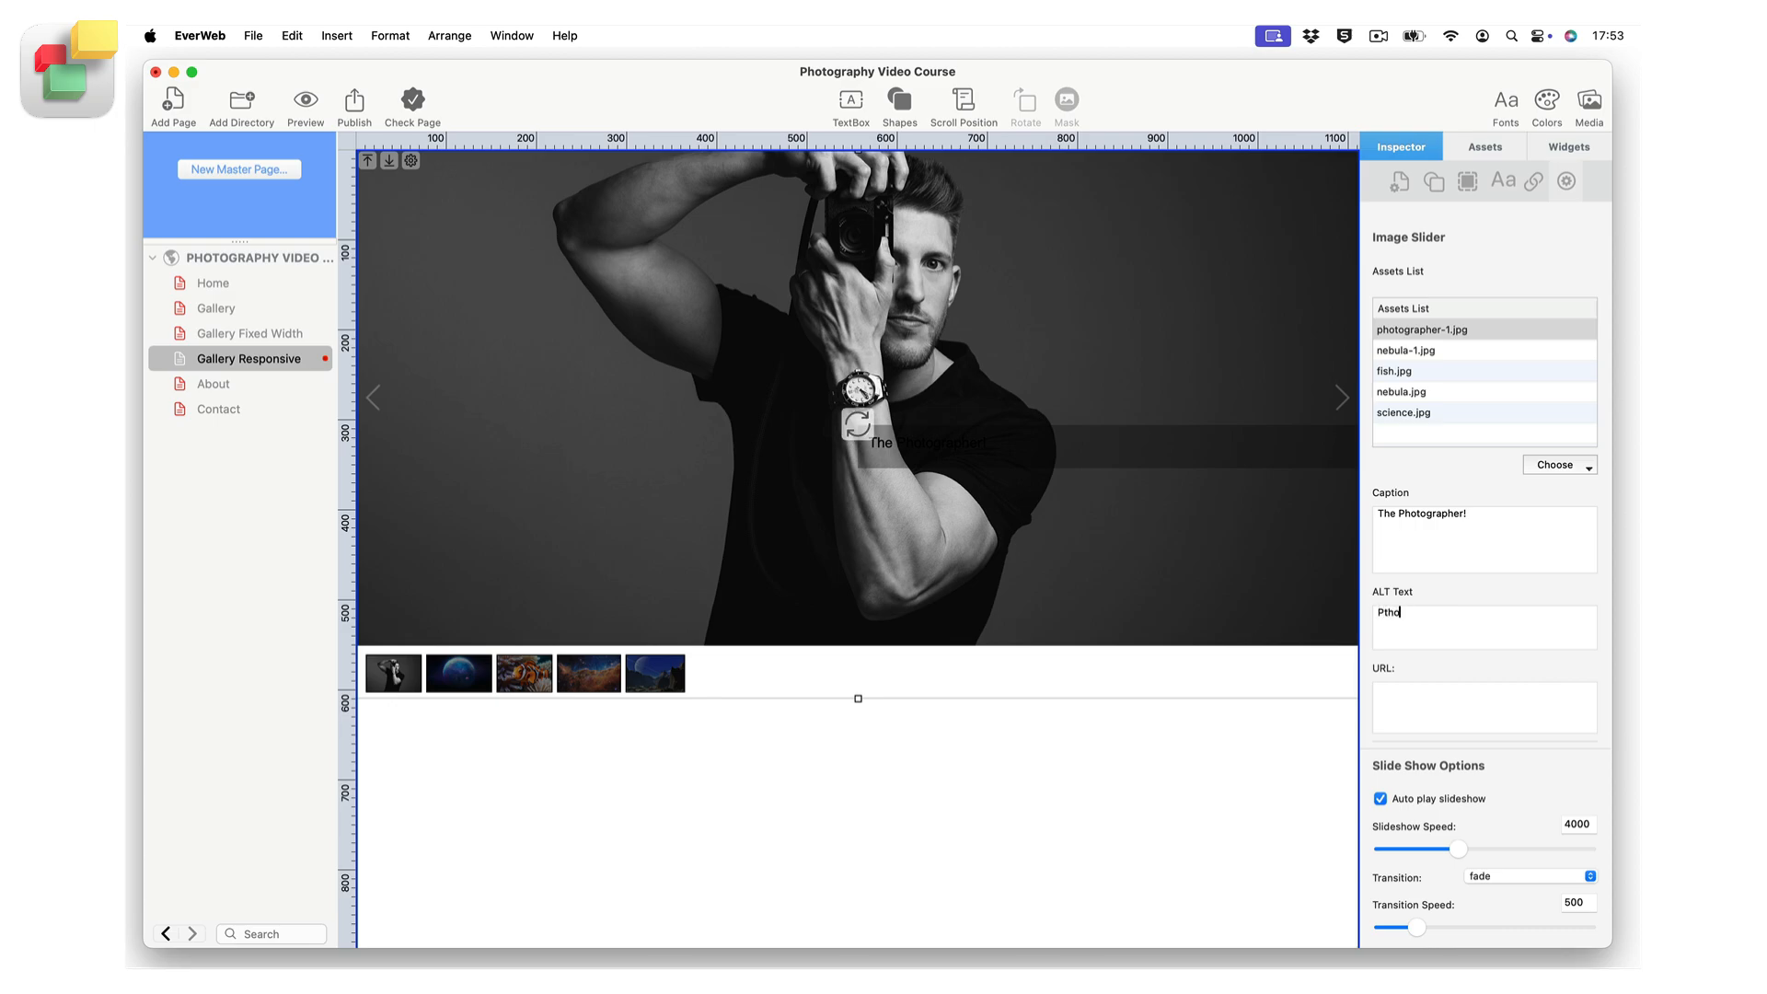
key(BackSpace)
key(BackSpace)
key(BackSpace)
text(hotographer and camera)
click(1428, 695)
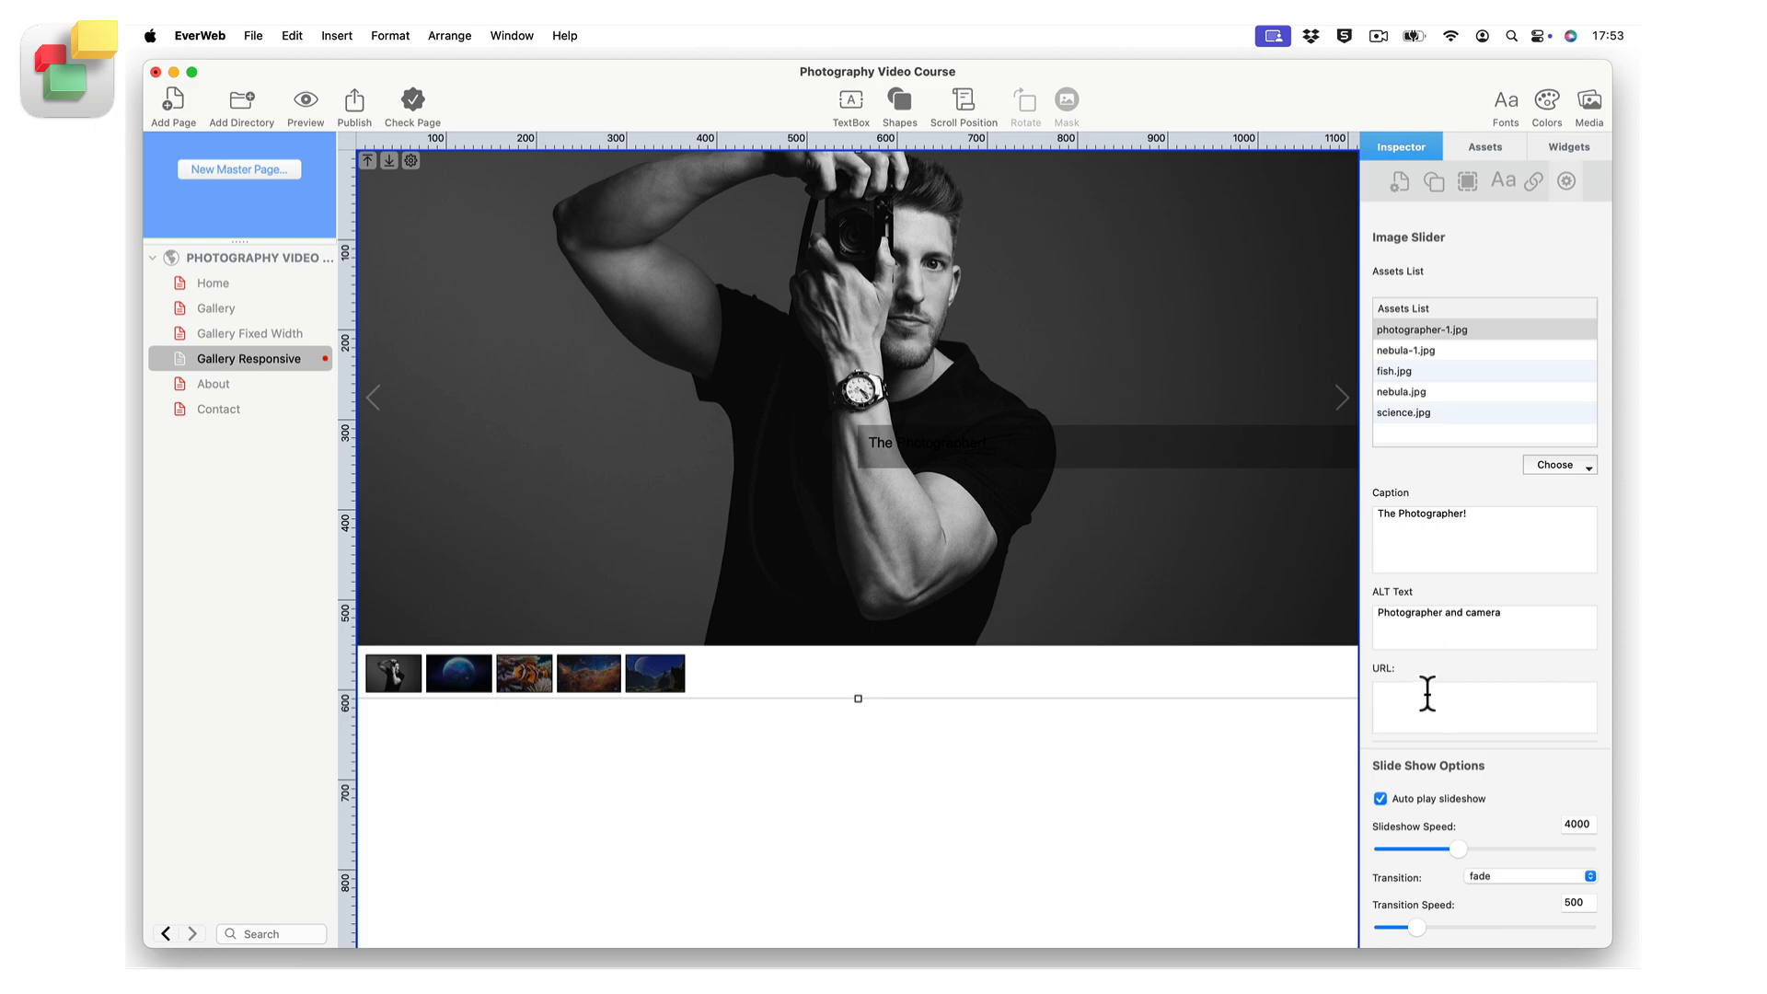
text(Https://everwebapp.com)
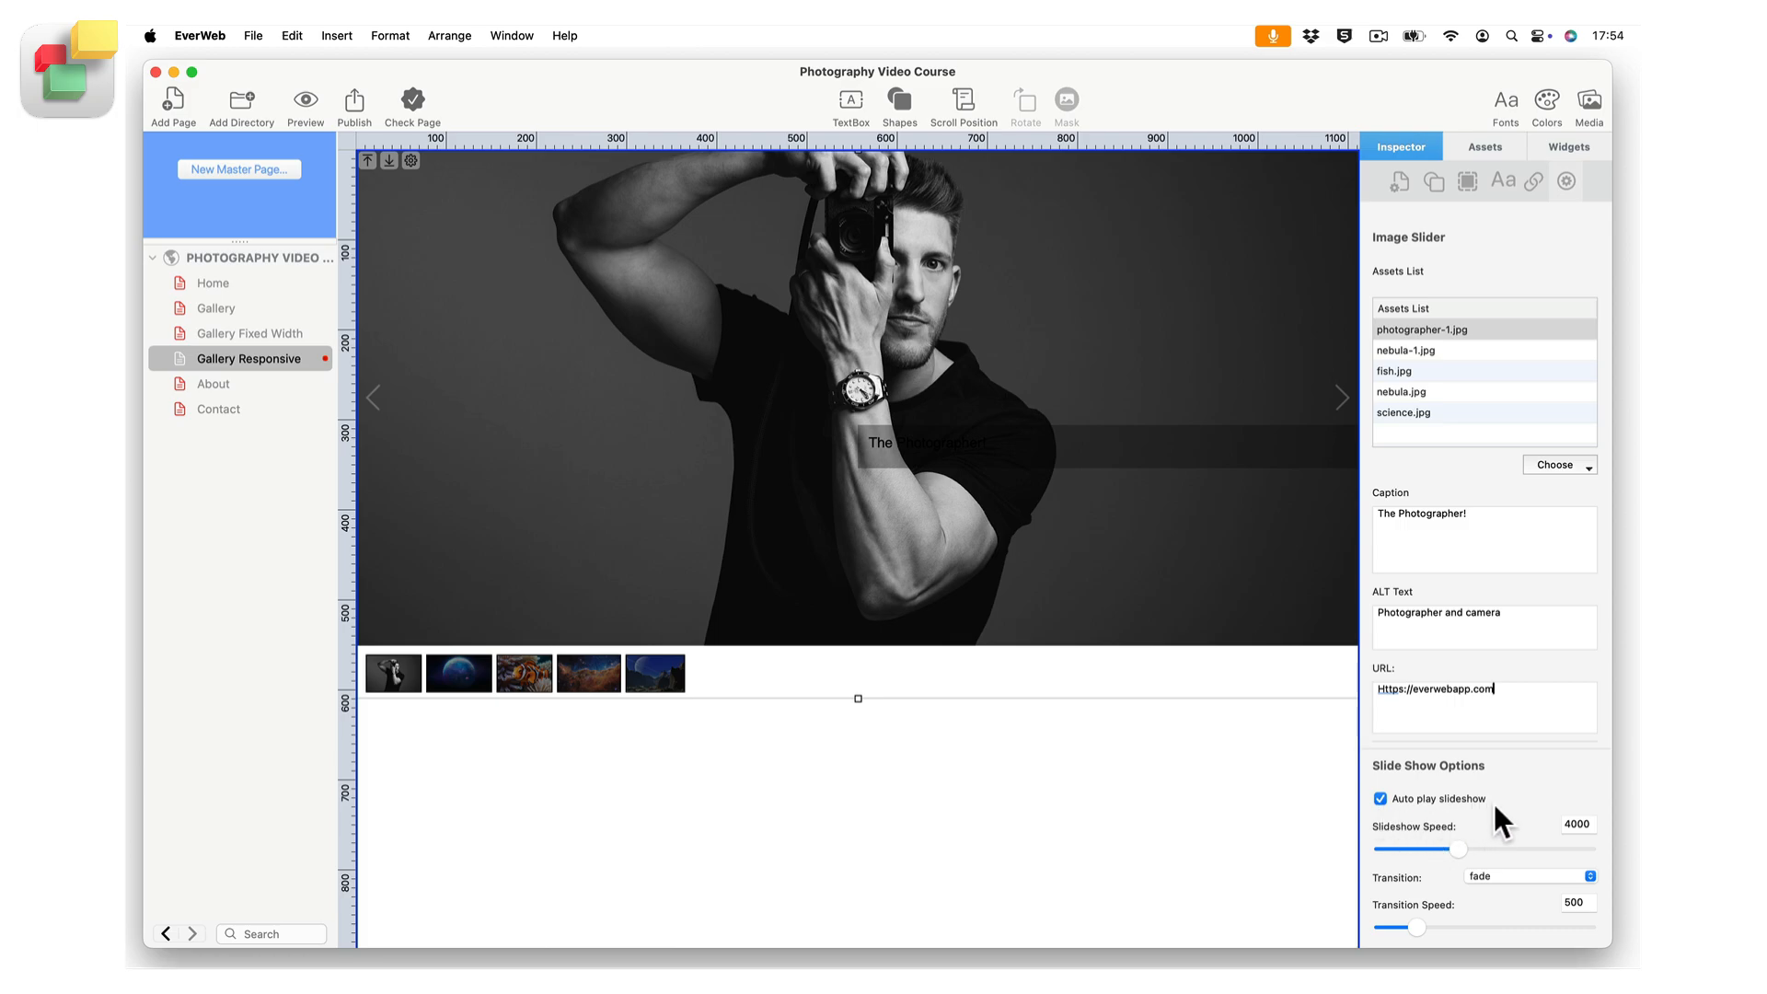
Review the slider's slide show options and its available transition effects, keeping fade.
scroll(1499, 803, down, 5)
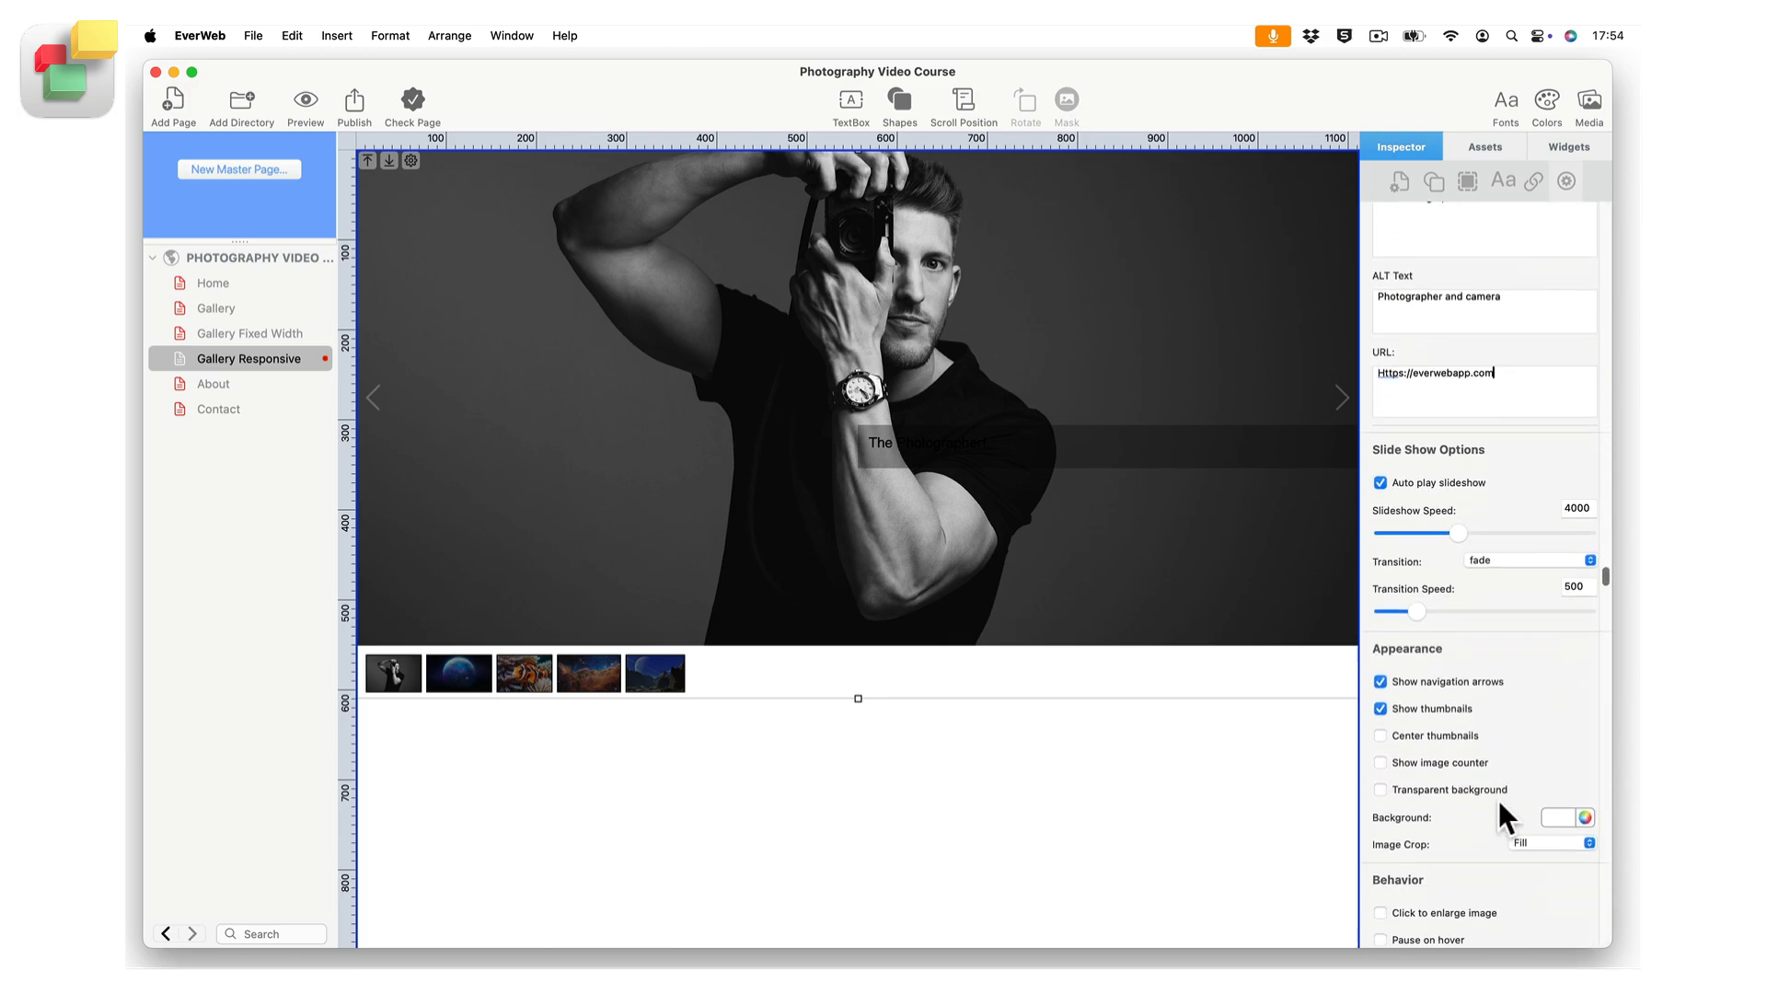
scroll(1500, 806, down, 5)
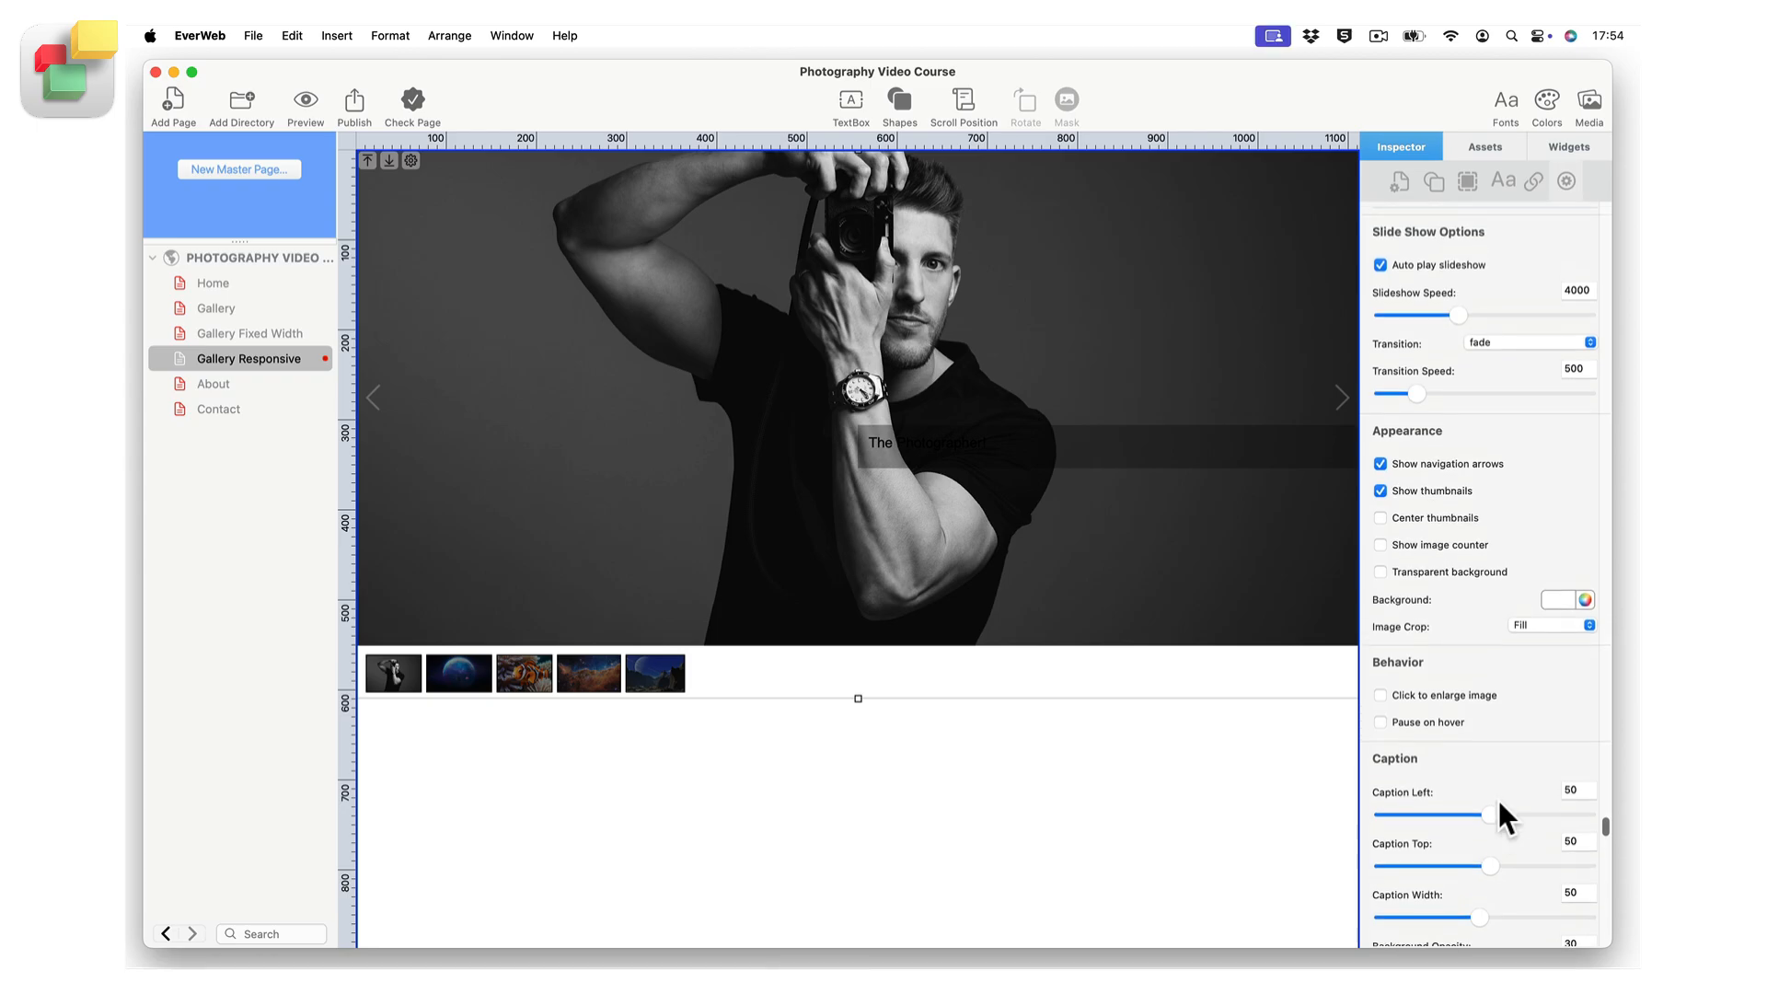
scroll(1498, 802, down, 1)
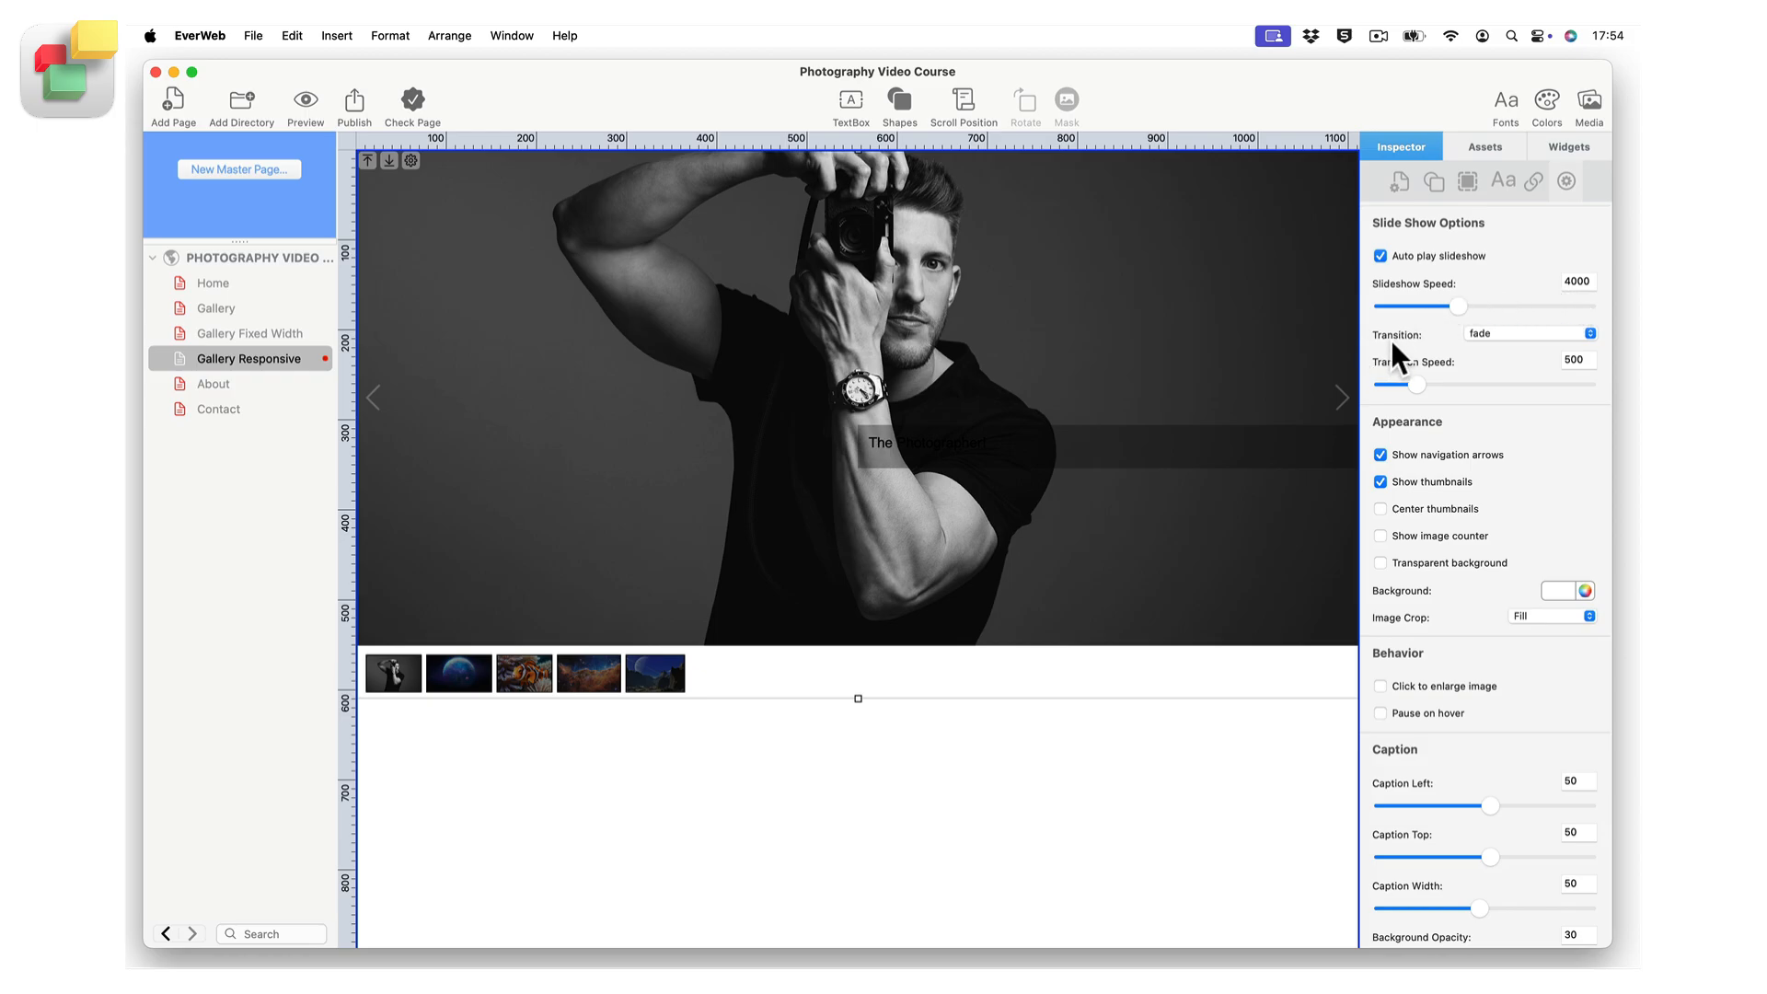
click(1589, 334)
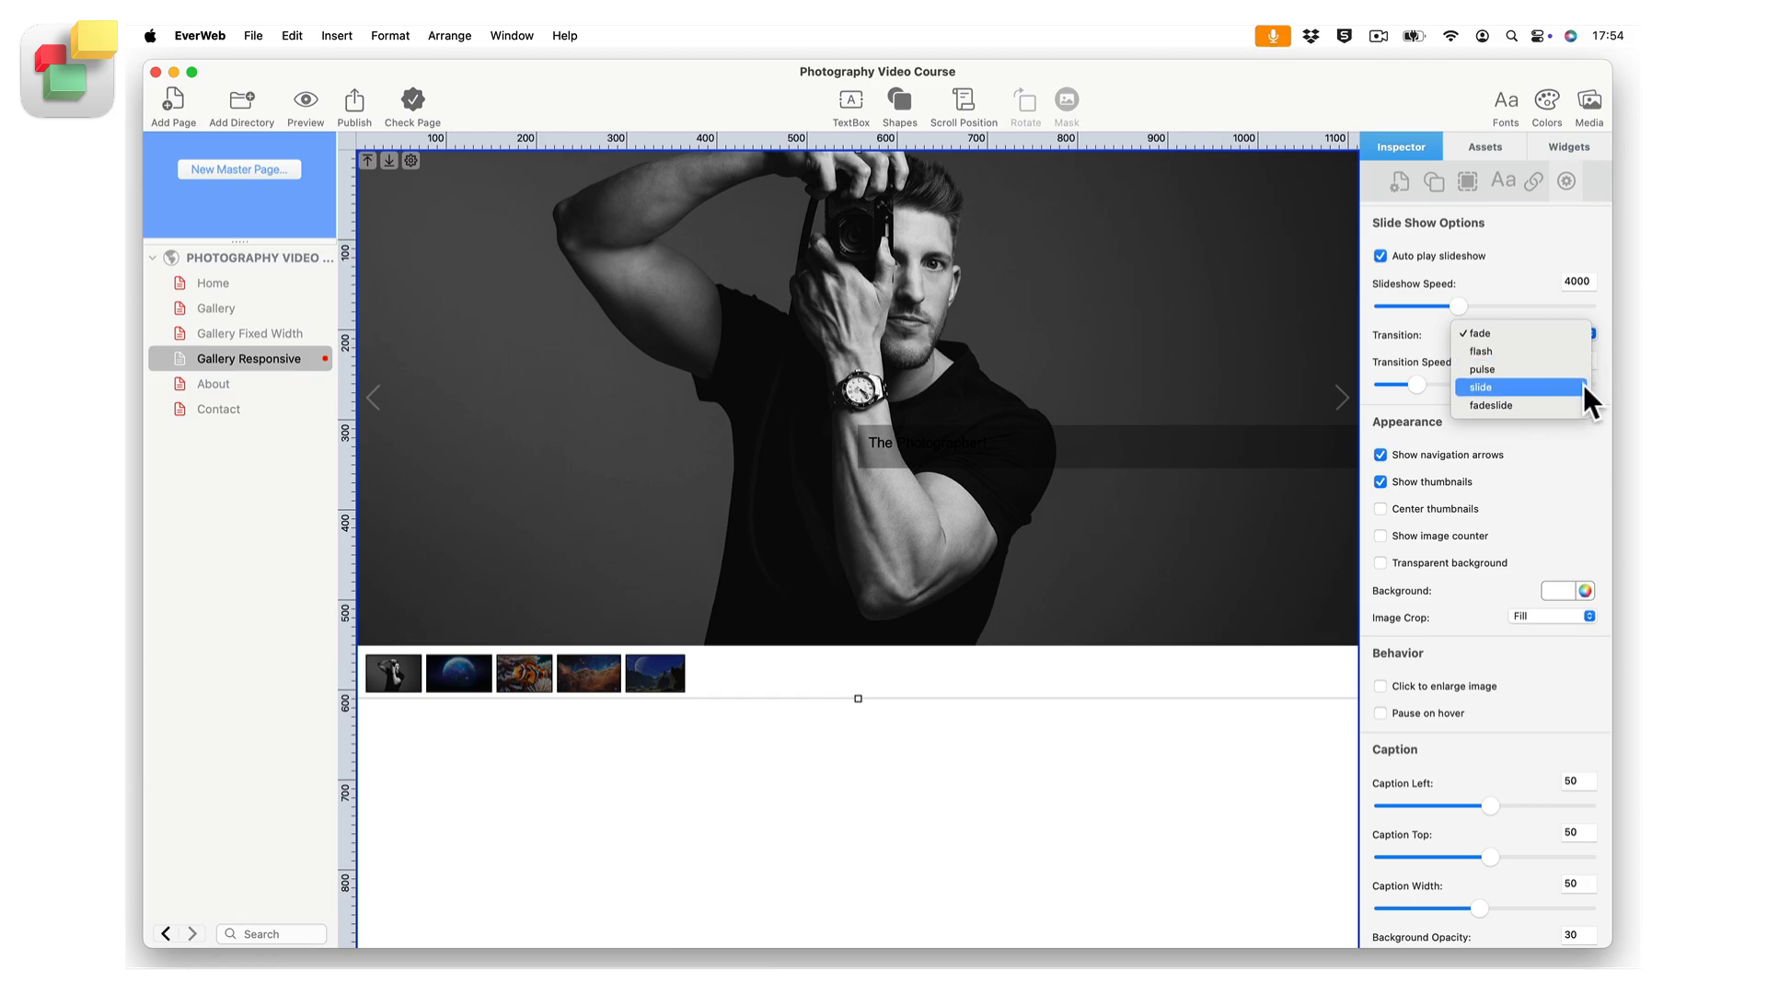
click(1572, 332)
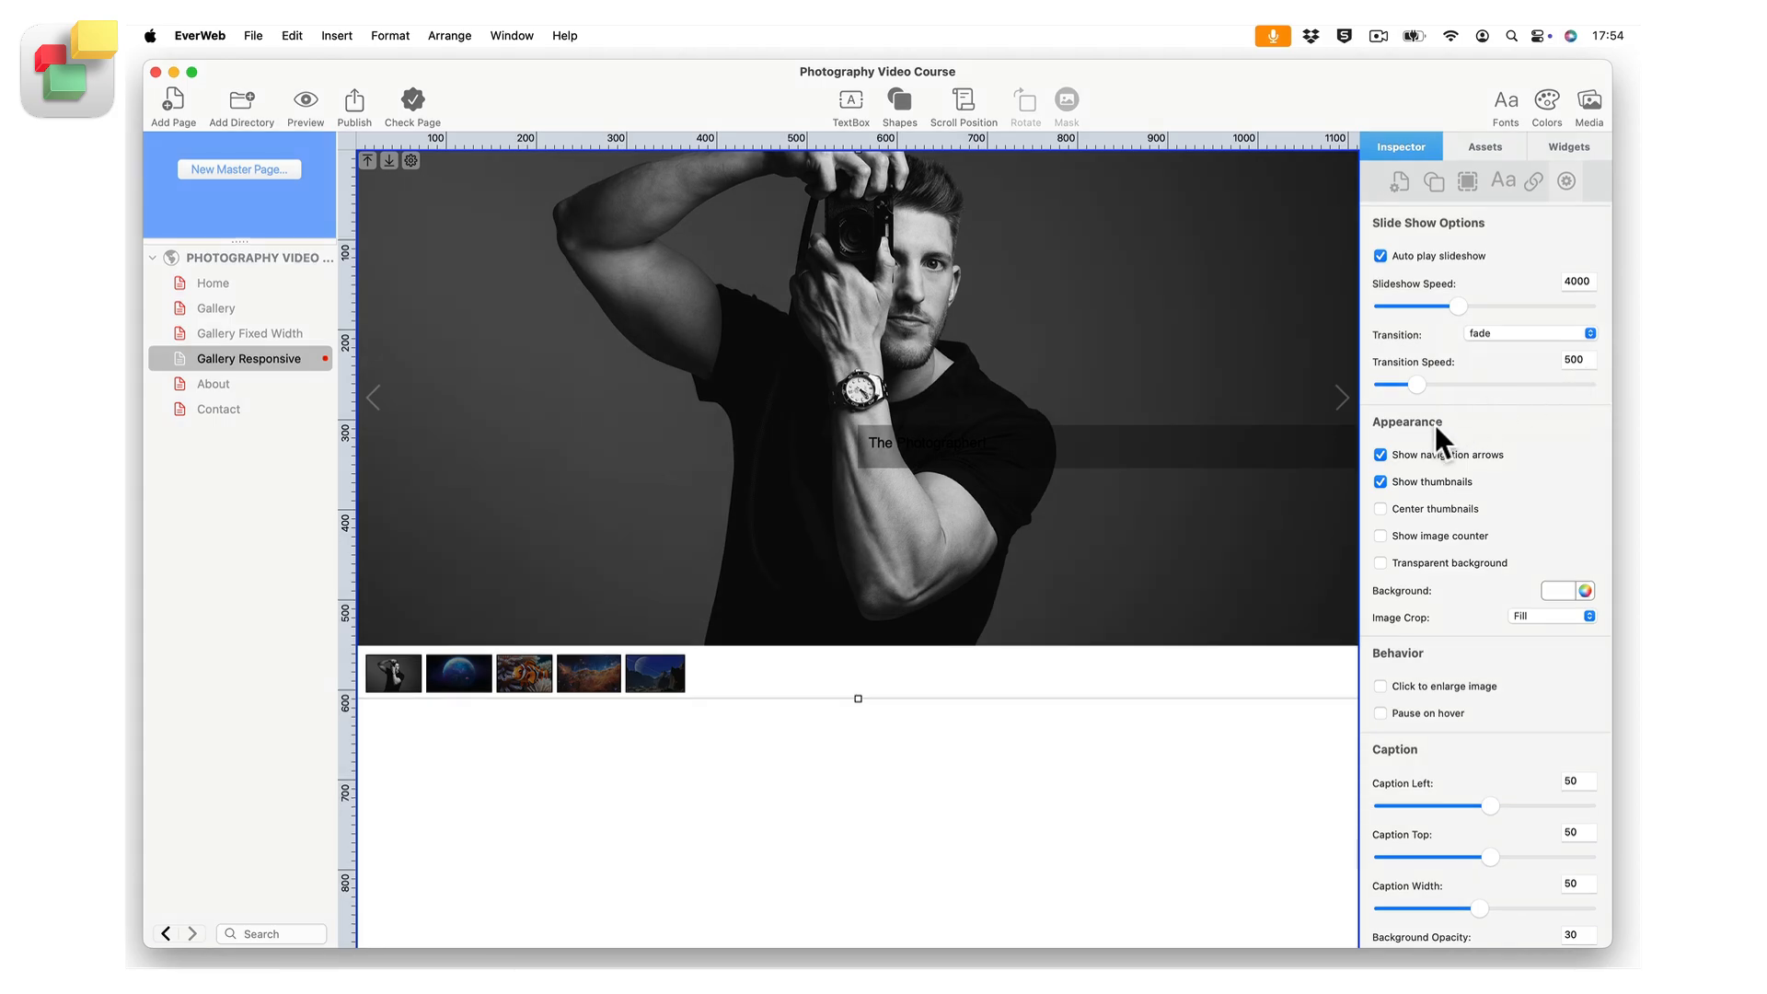
Turn the slider's navigation arrows off and back on, and do the same with its thumbnails.
click(1380, 454)
click(1380, 455)
click(1378, 477)
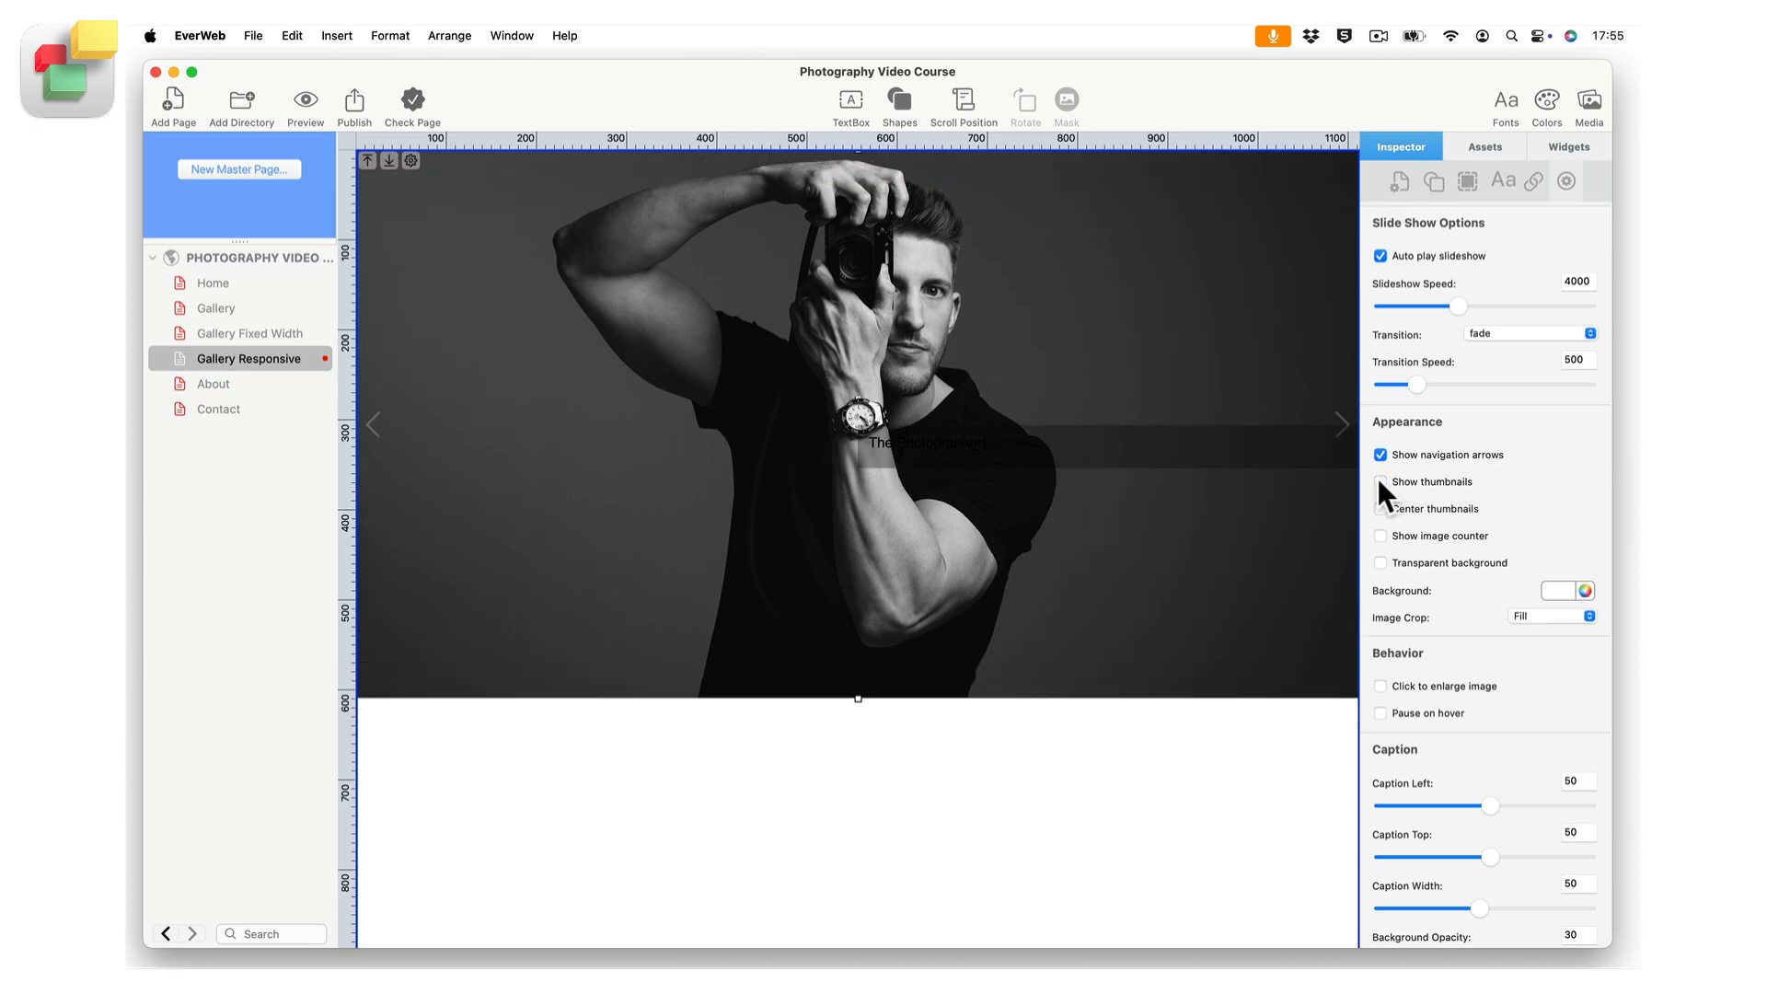
click(1379, 480)
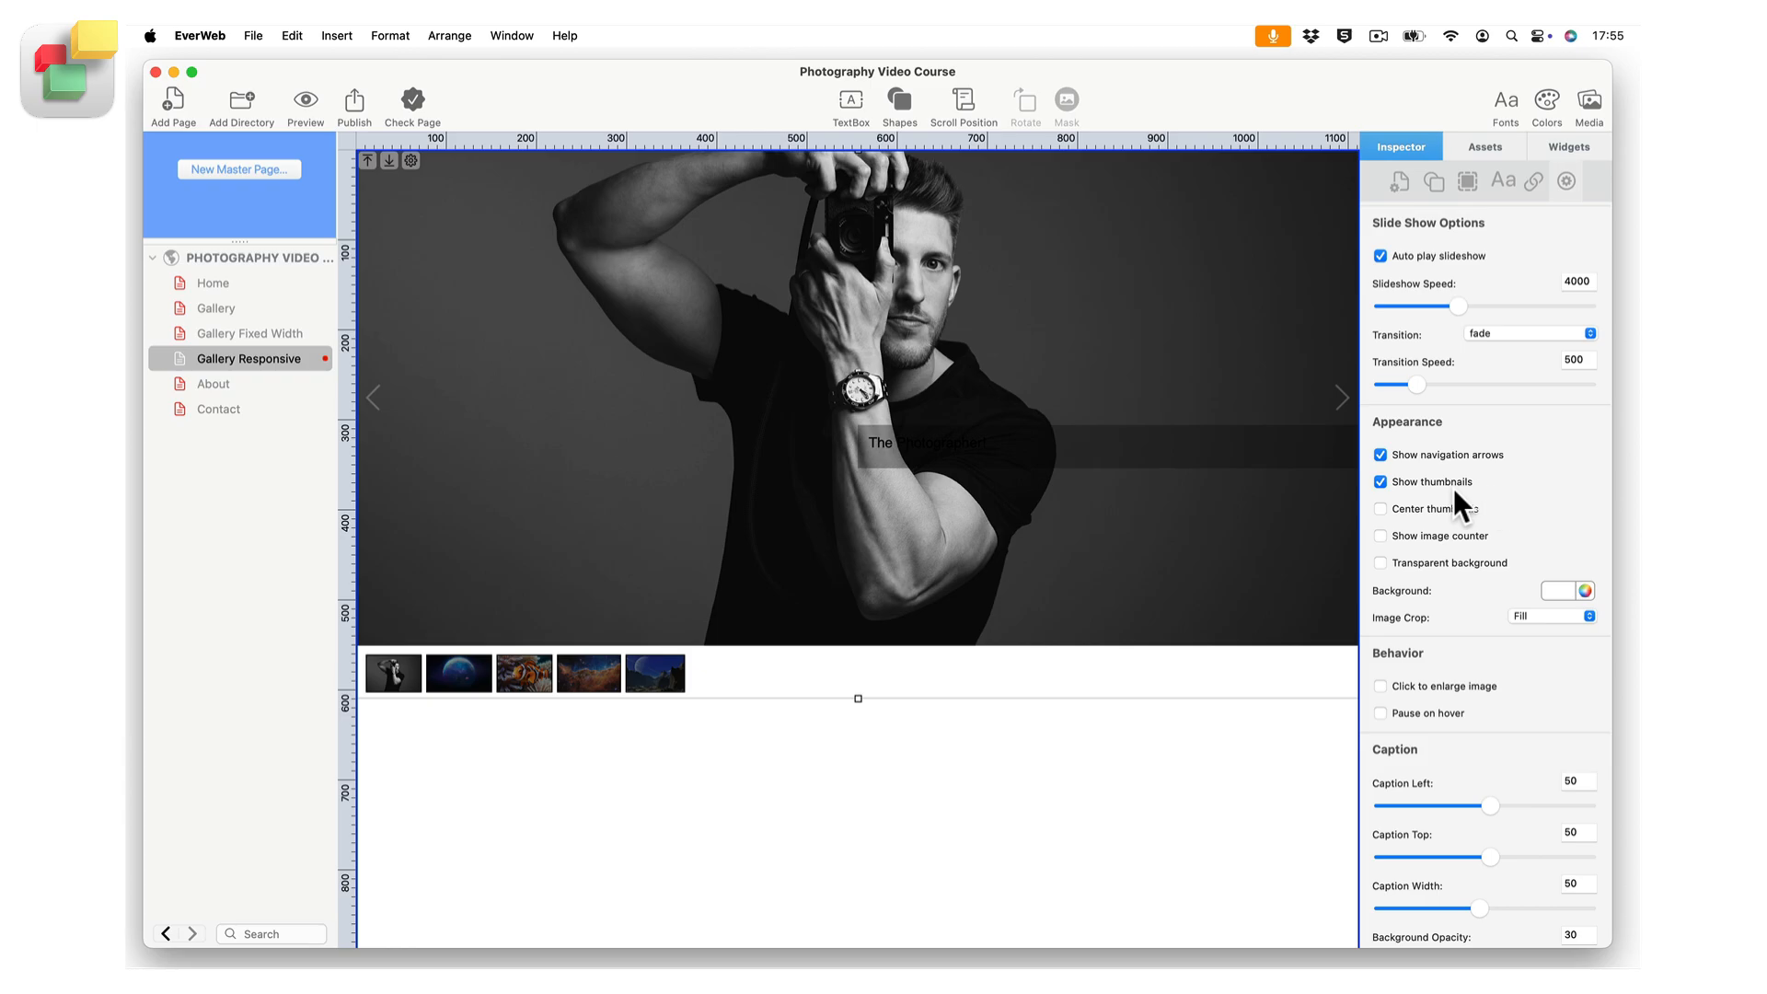
Enable centered thumbnails, the image counter and a transparent background for the slider.
click(1380, 509)
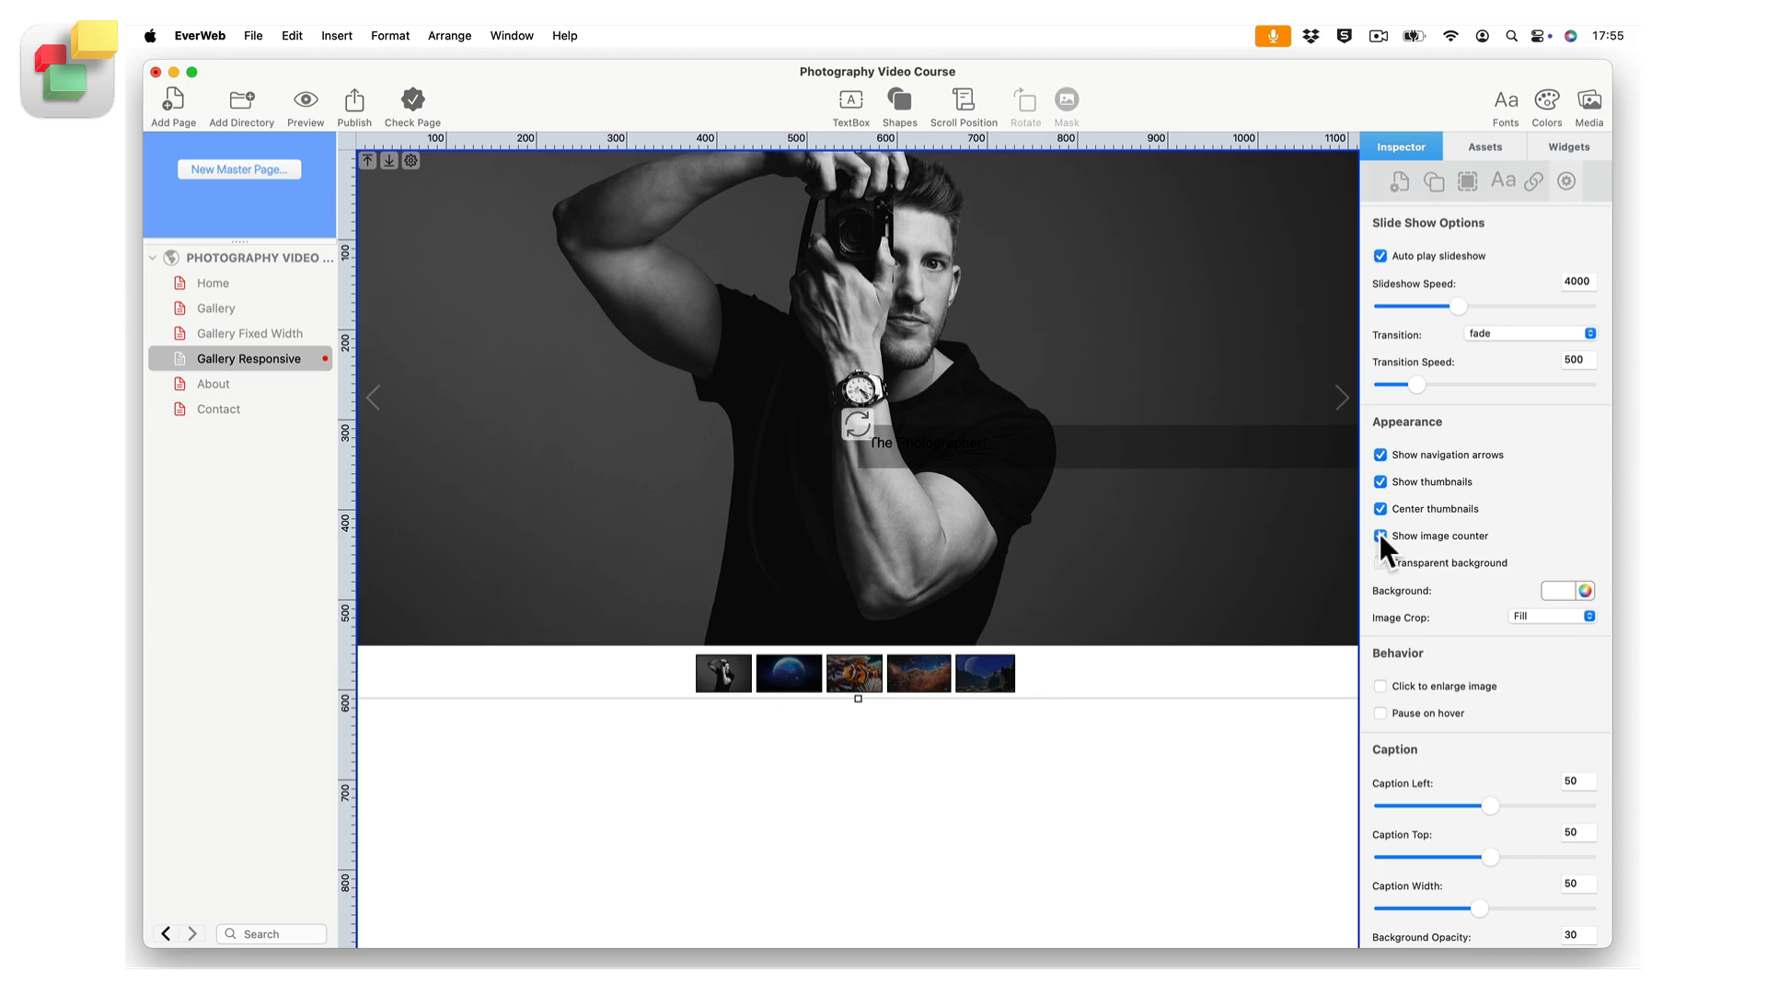
click(1381, 535)
click(1381, 562)
Set the slider's background color to light blue with transparent background off, keeping the image crop at Fill.
click(1568, 594)
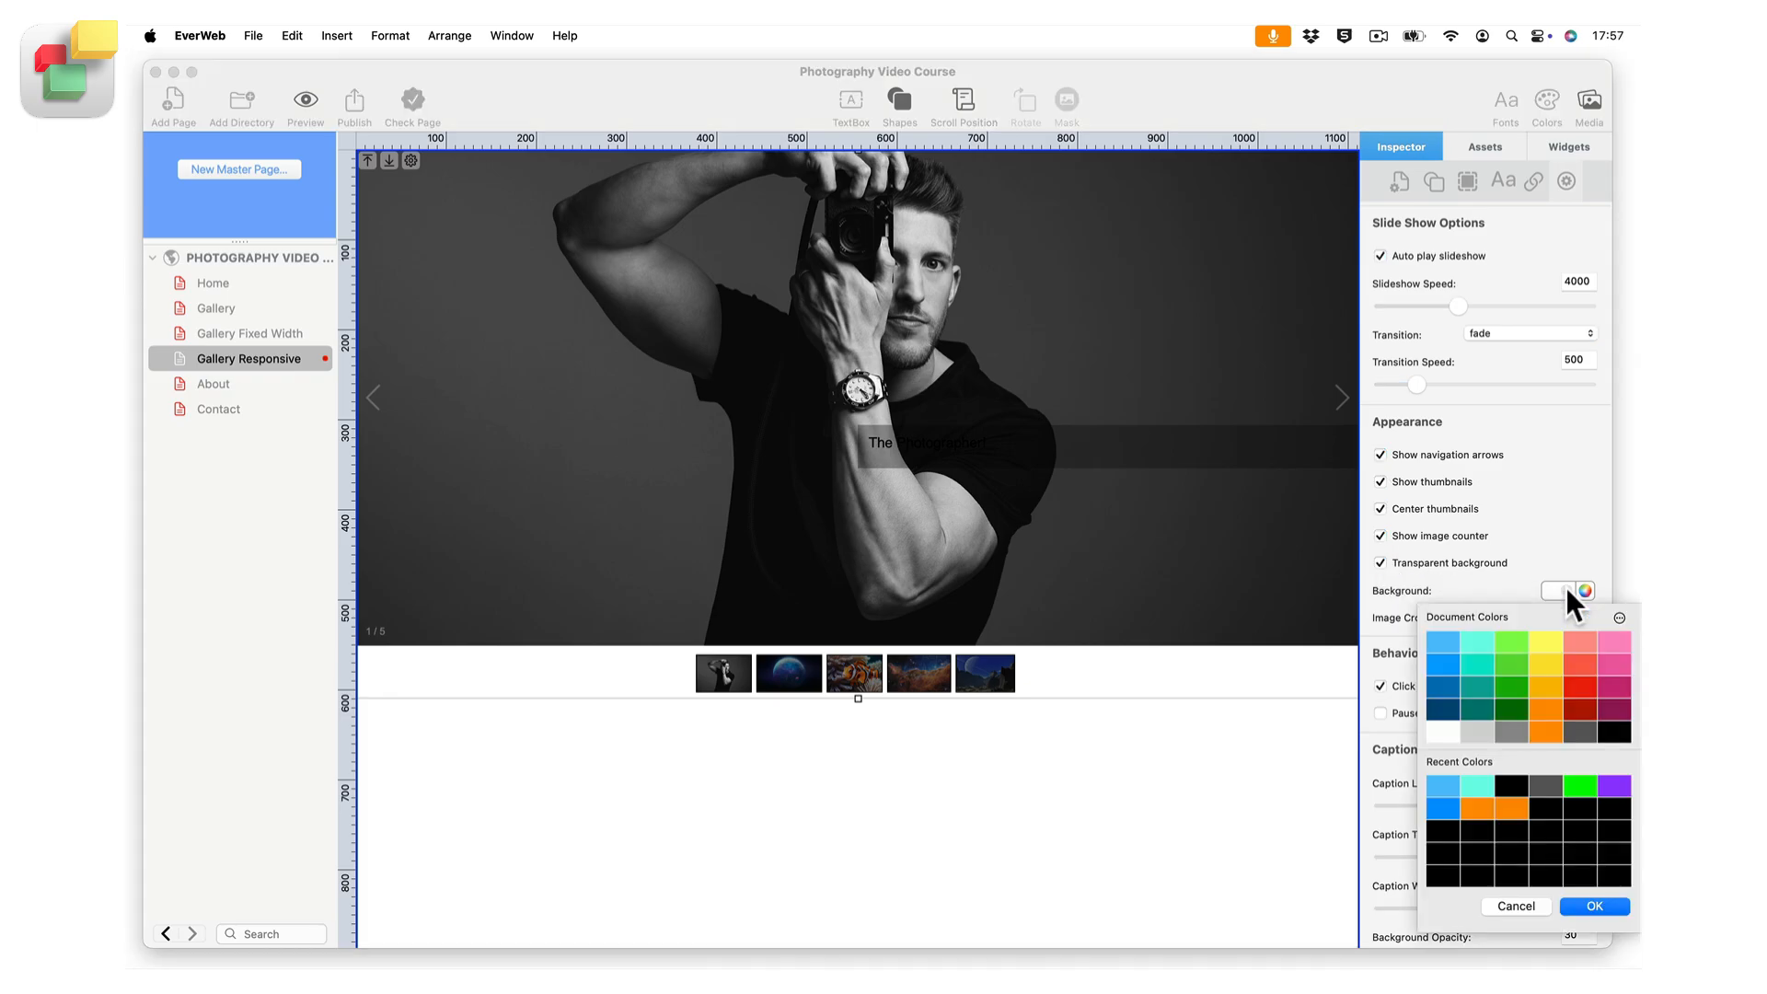
click(1444, 635)
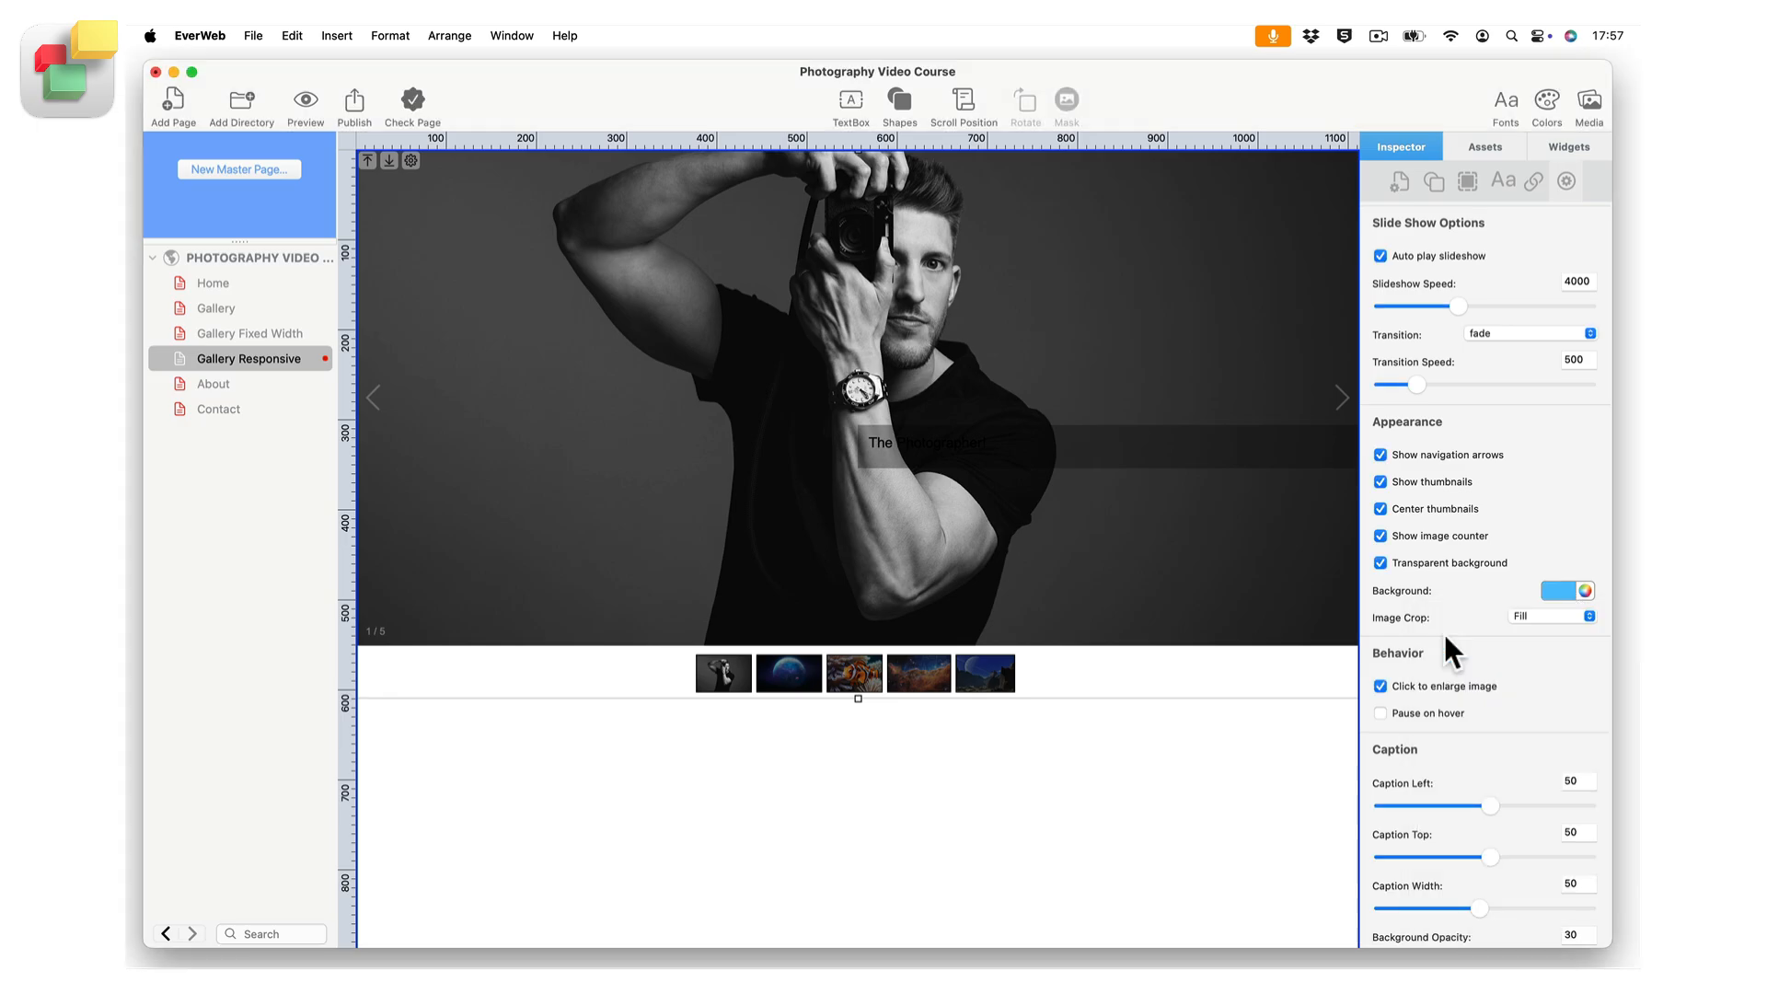
click(1380, 561)
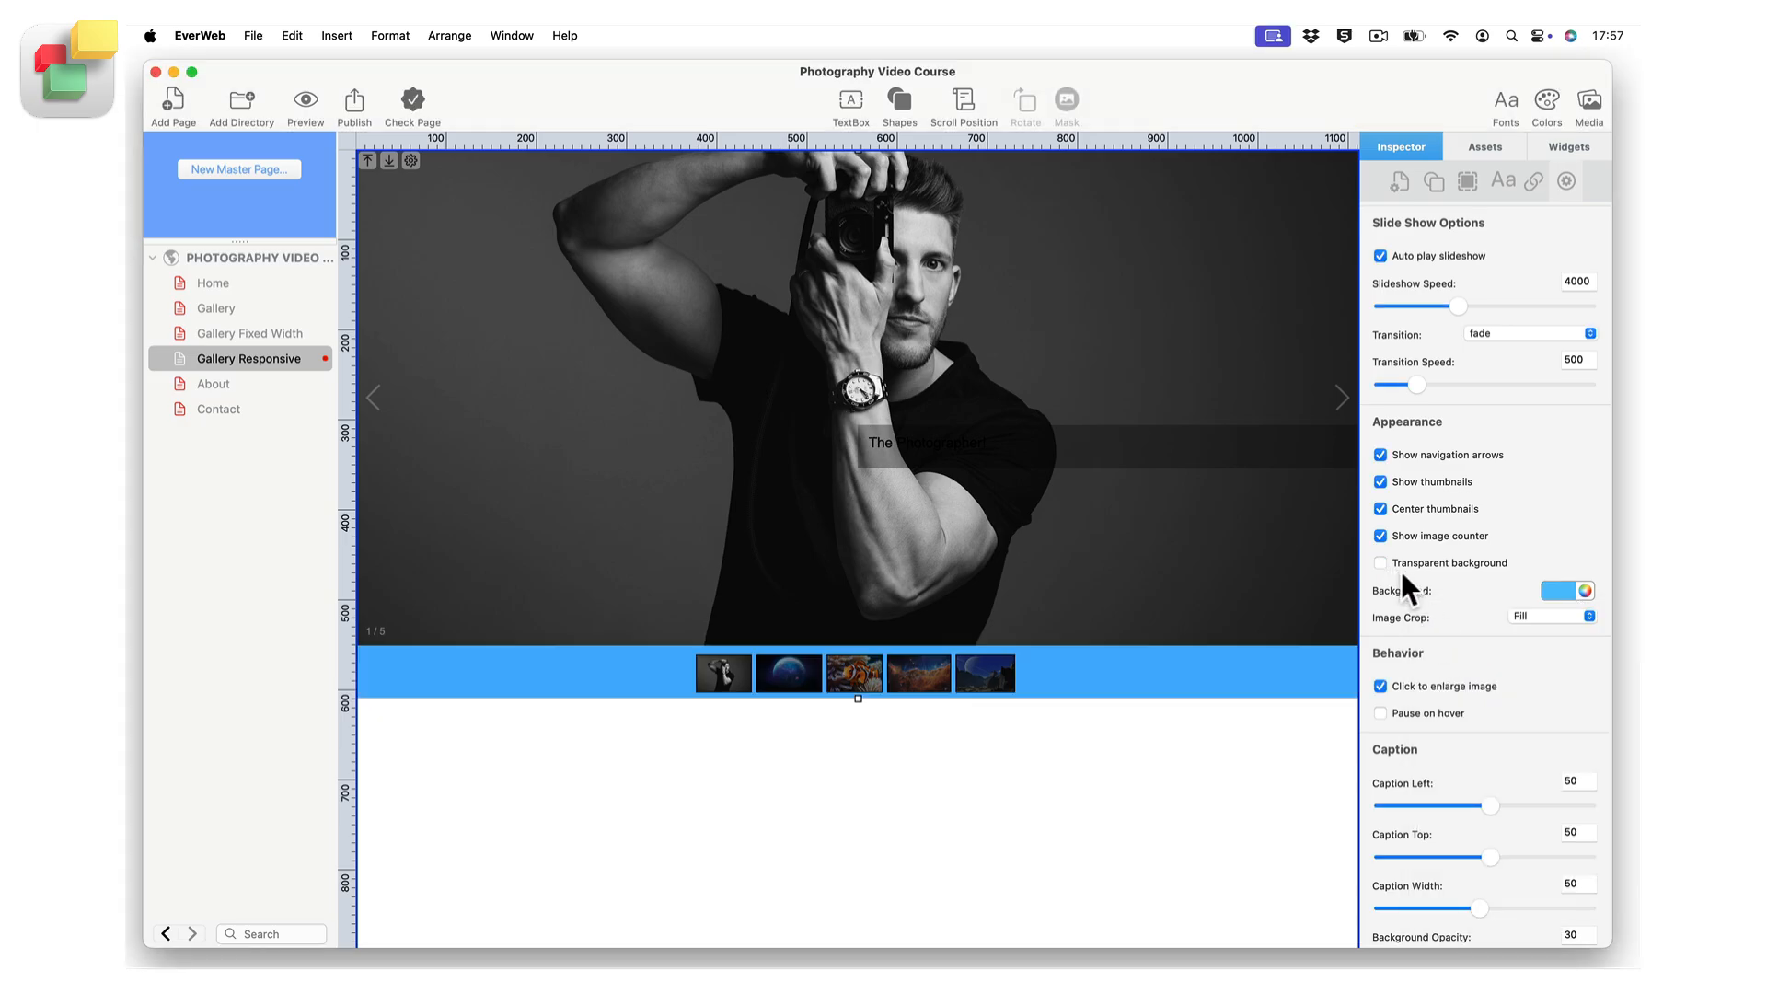
click(1588, 612)
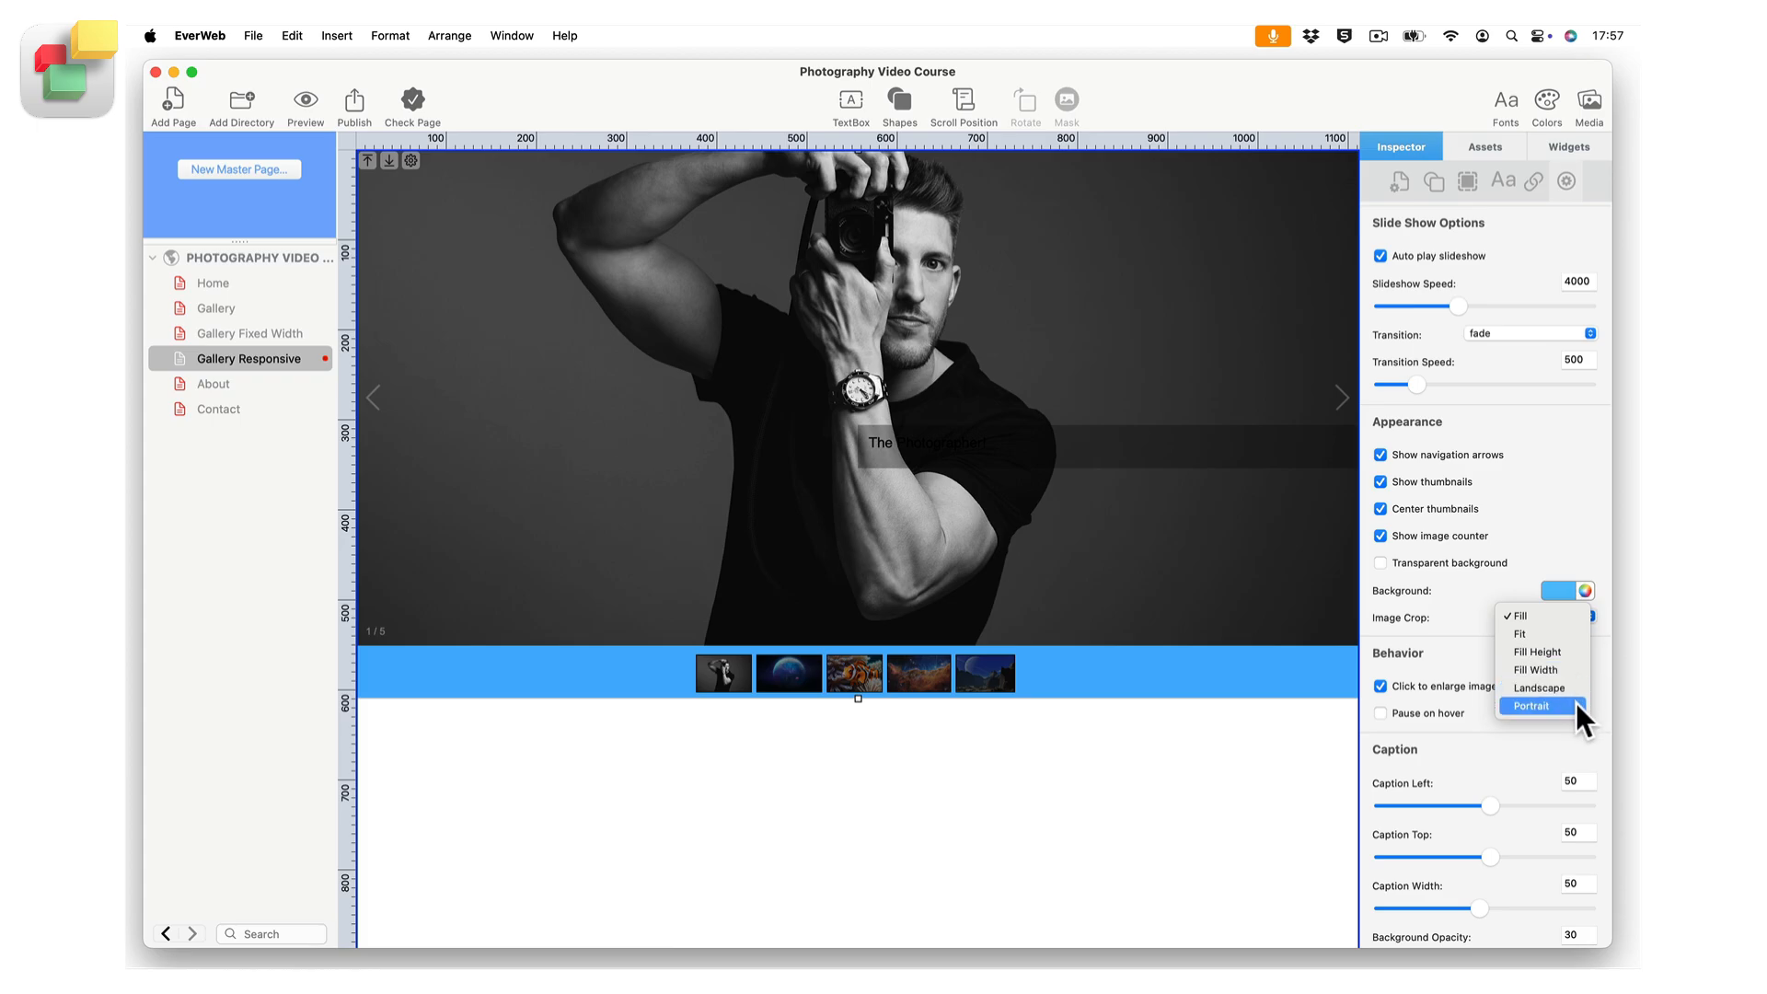
click(1454, 658)
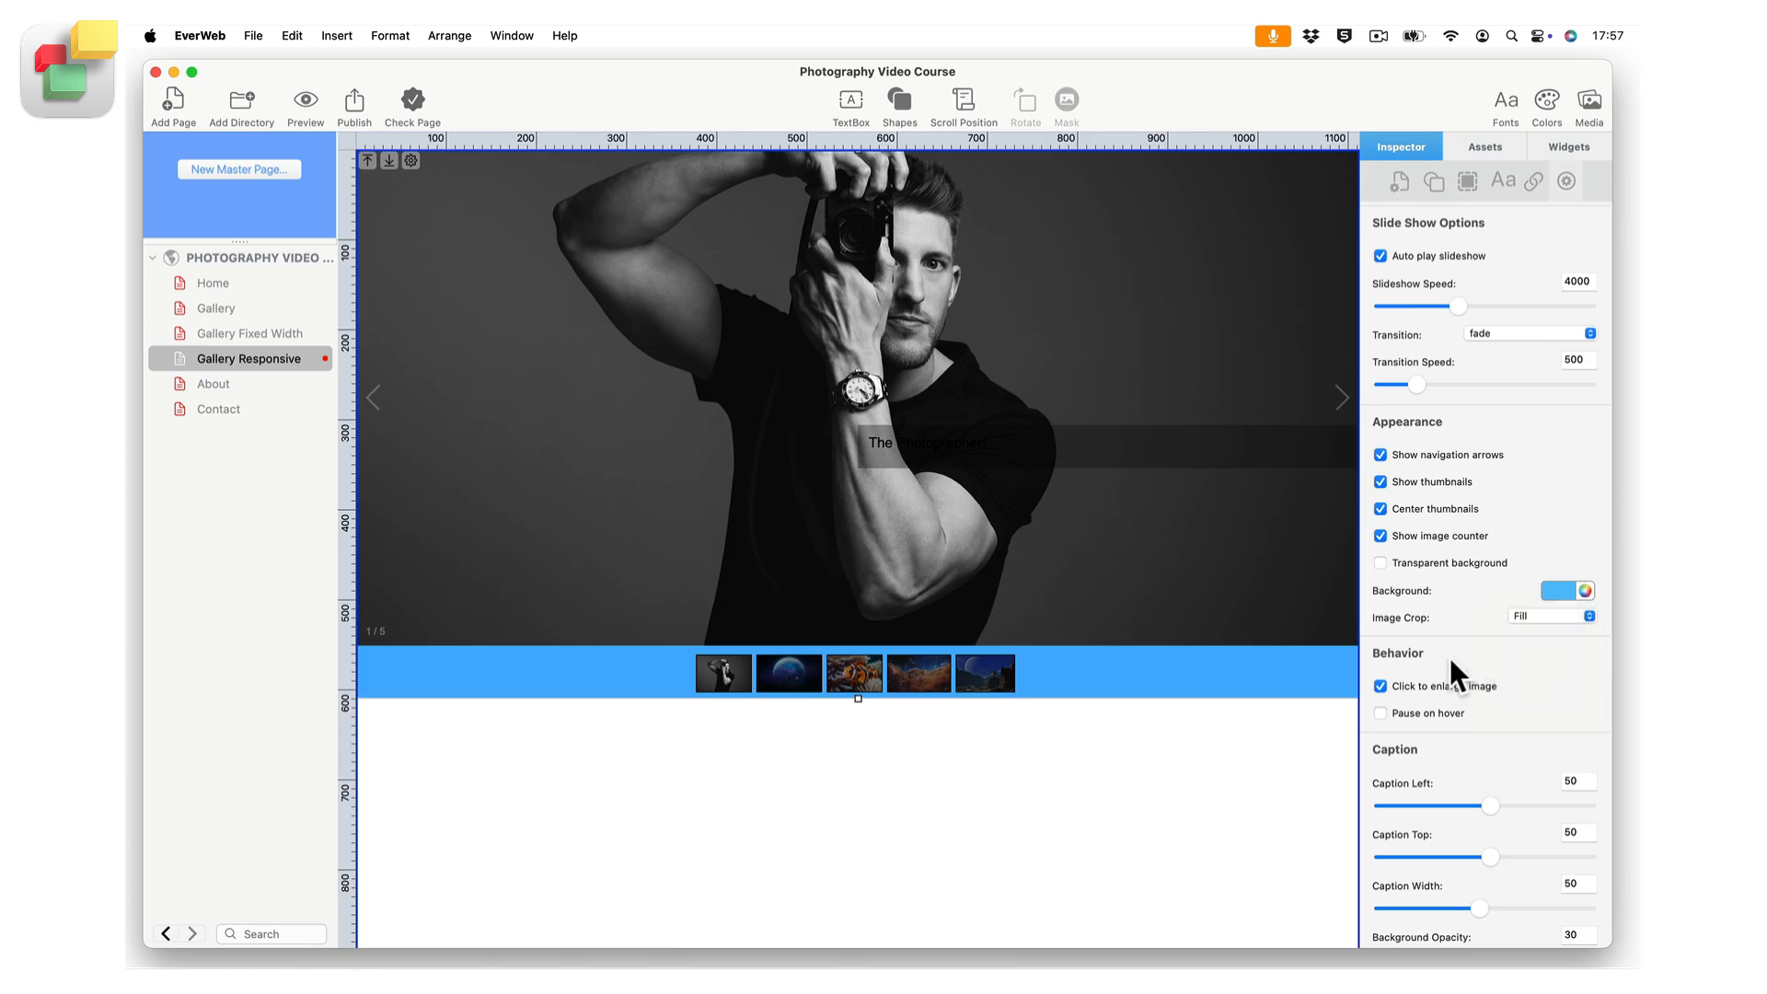